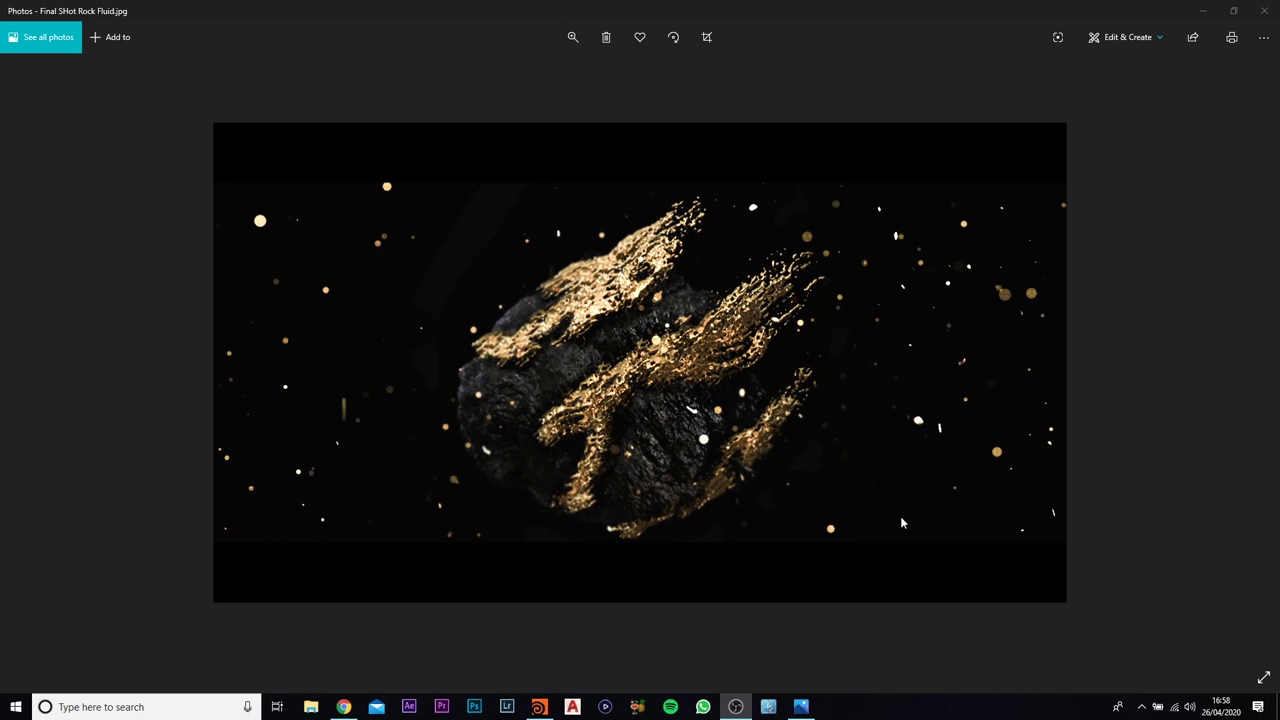
Switch from the reference image to Houdini and look through the render snapshots in the render view.
left_click(1203, 10)
left_click(154, 80)
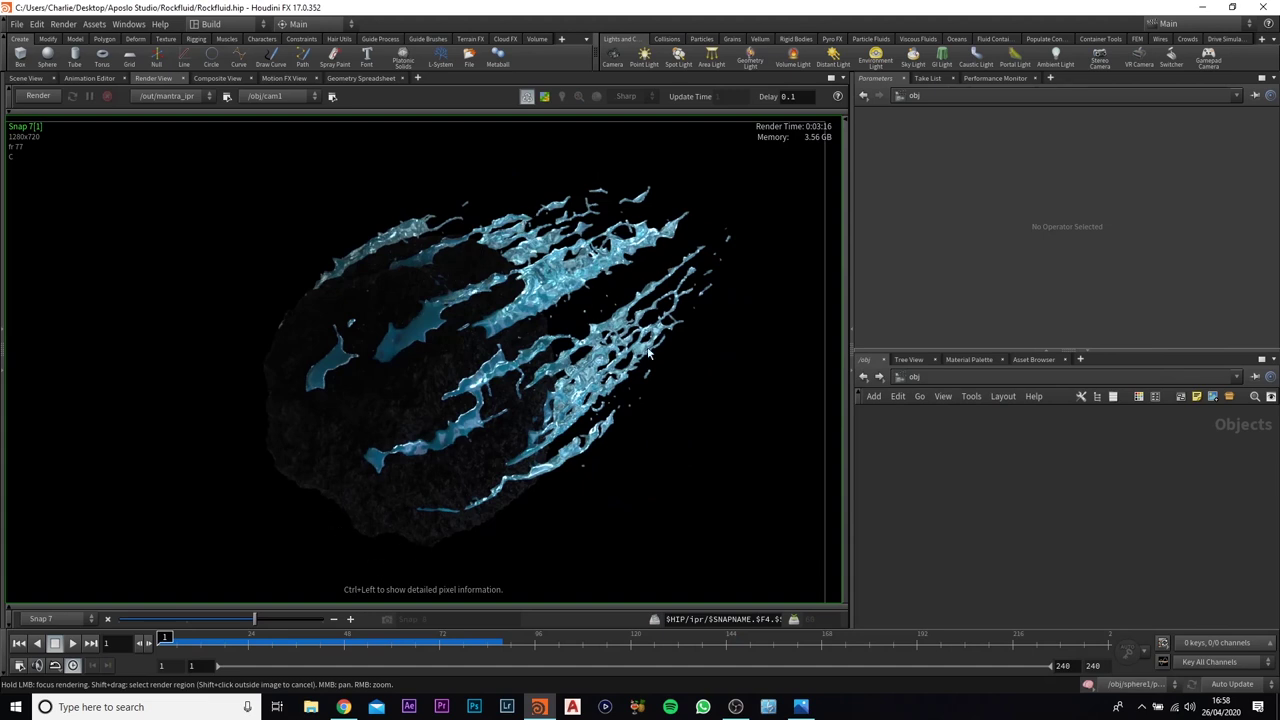
left_click_drag(227, 614, 256, 608)
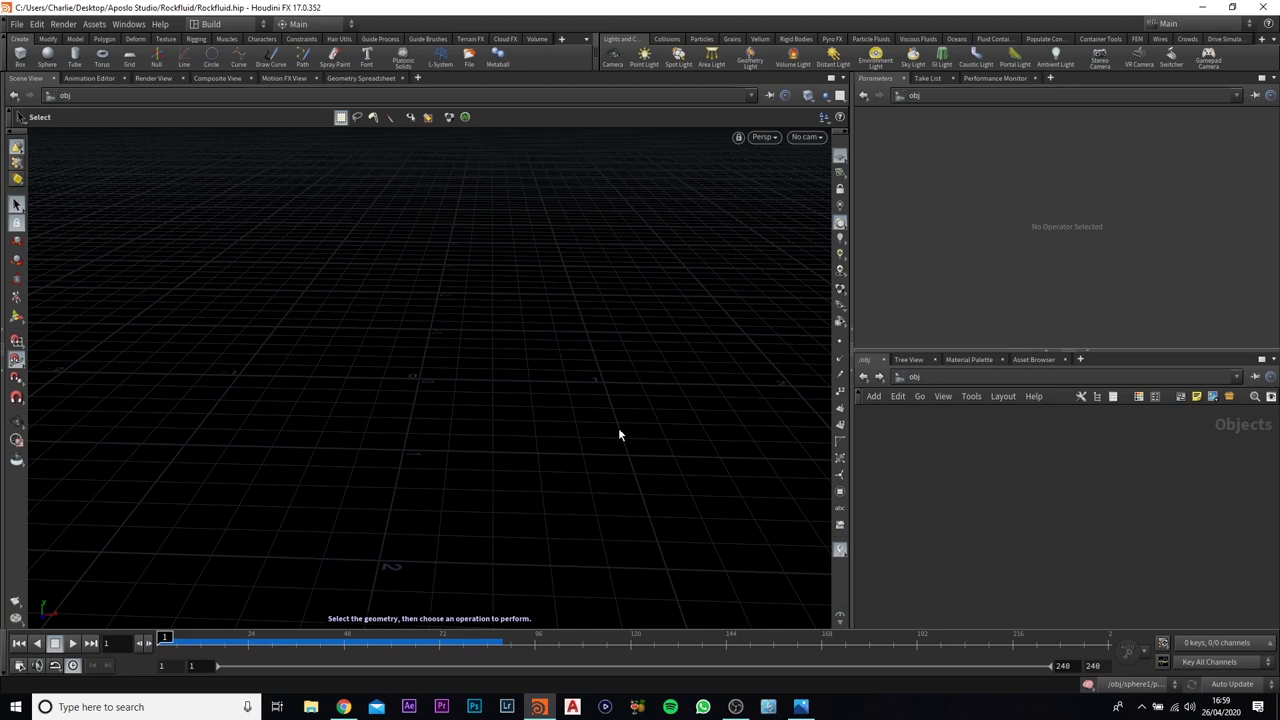
Add a sphere object to the scene network and name it Tutorial.
key("Tab")
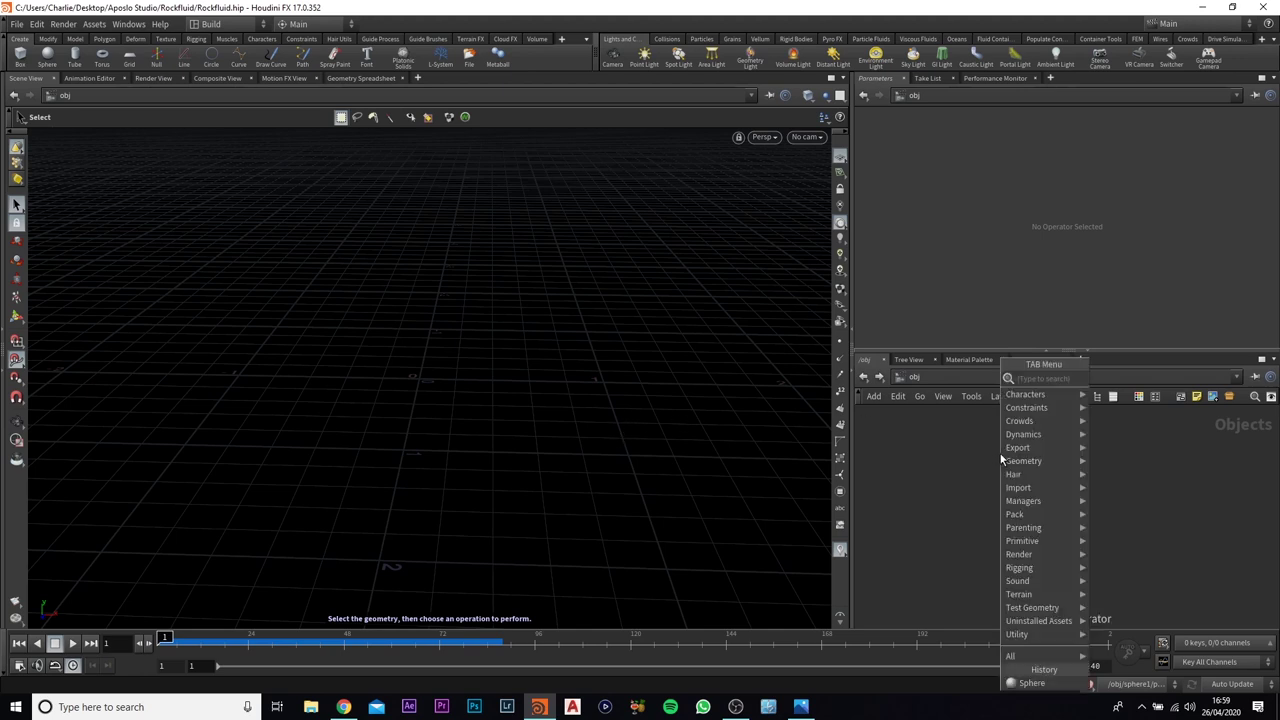
type("sphe")
key("Return")
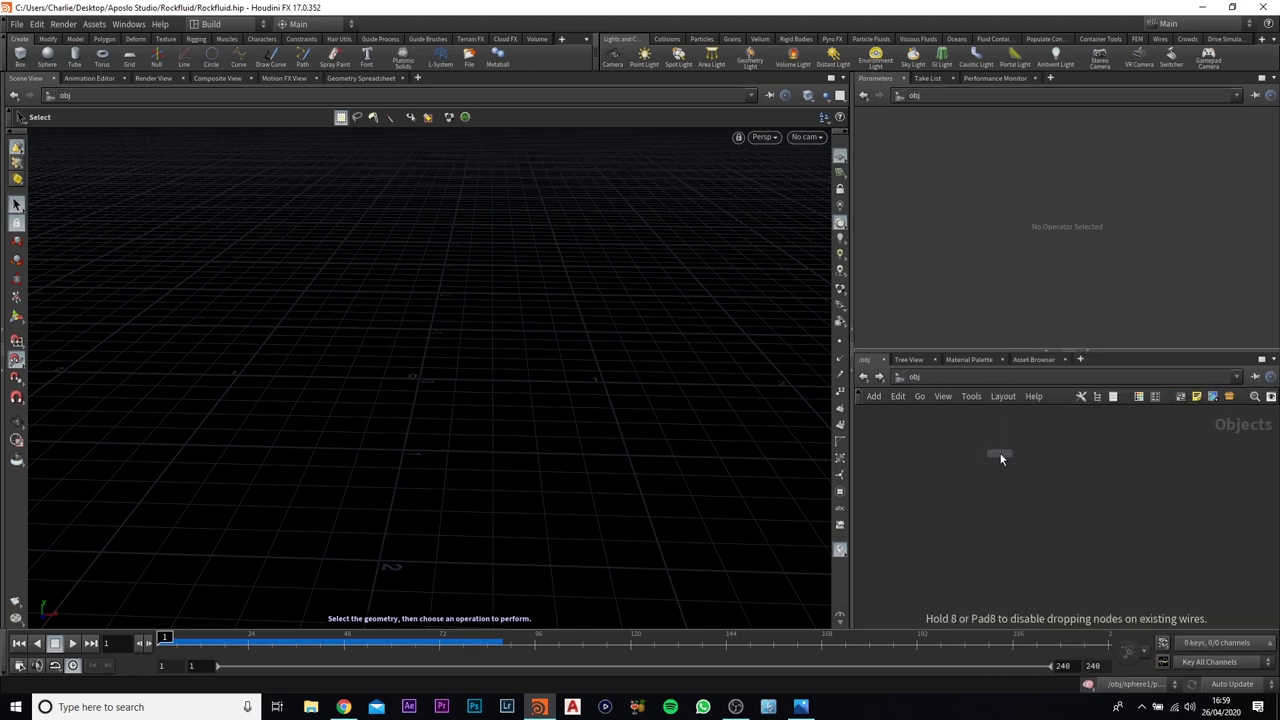
left_click(1001, 458)
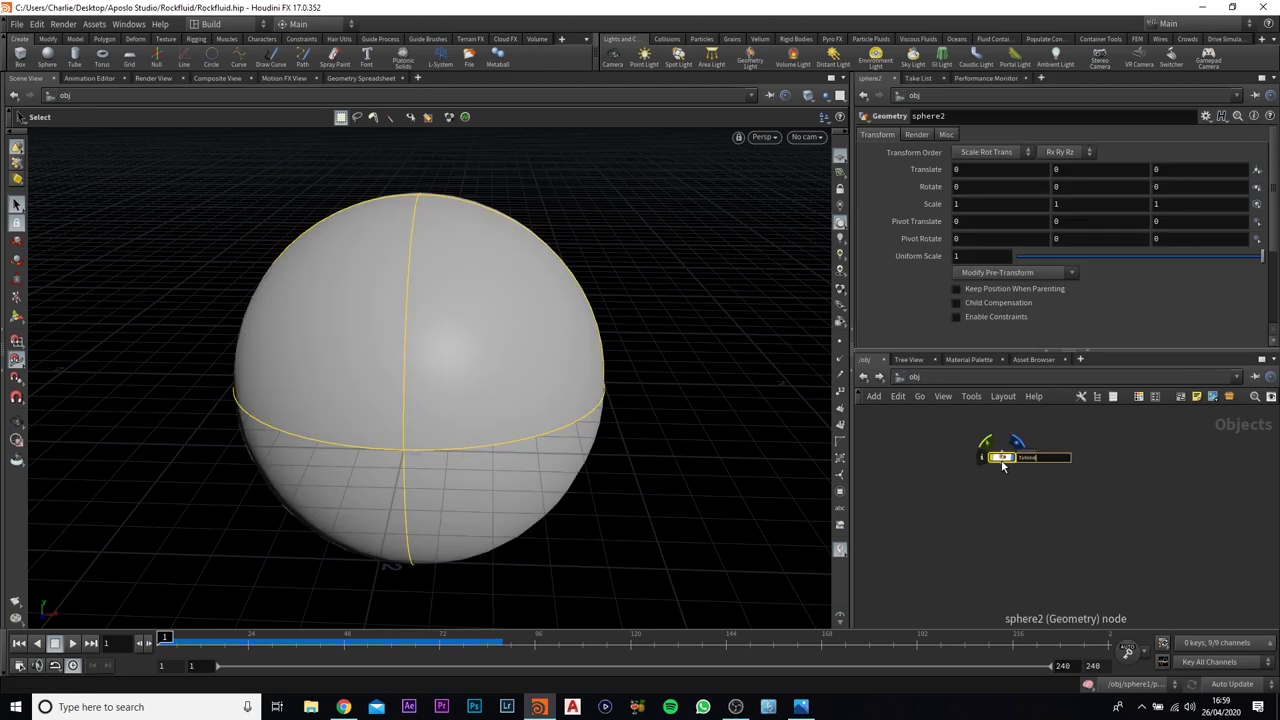
key("Return")
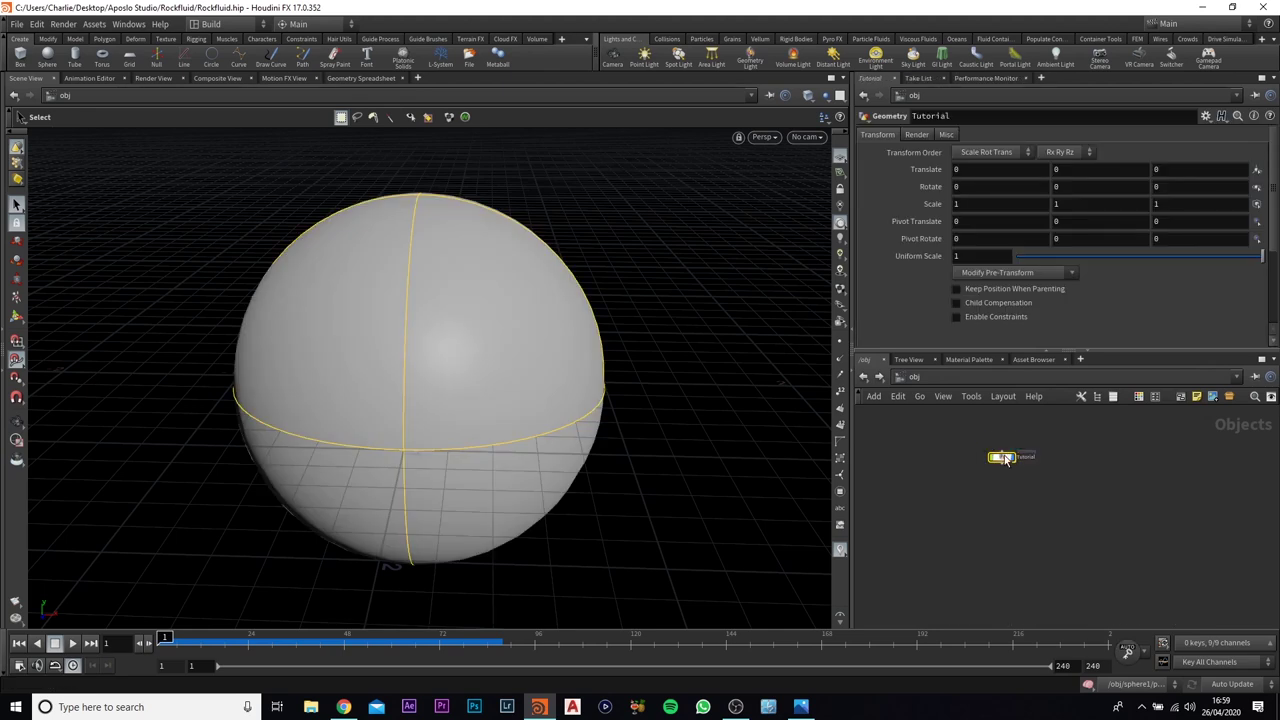
Inside the Tutorial object, set the sphere to the Polygon primitive type with frequency 100, and switch viewport selection to primitives.
double_click(1003, 460)
left_click_drag(1064, 516, 976, 504)
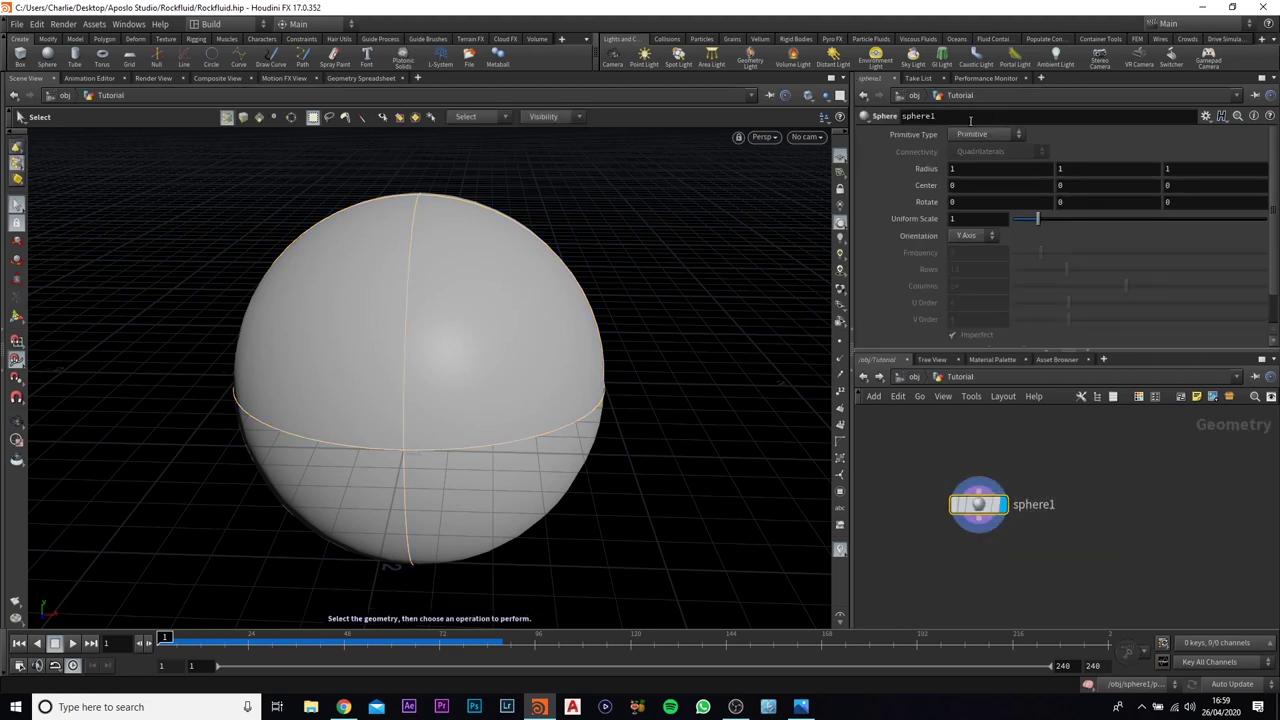
left_click(1005, 134)
left_click(1005, 156)
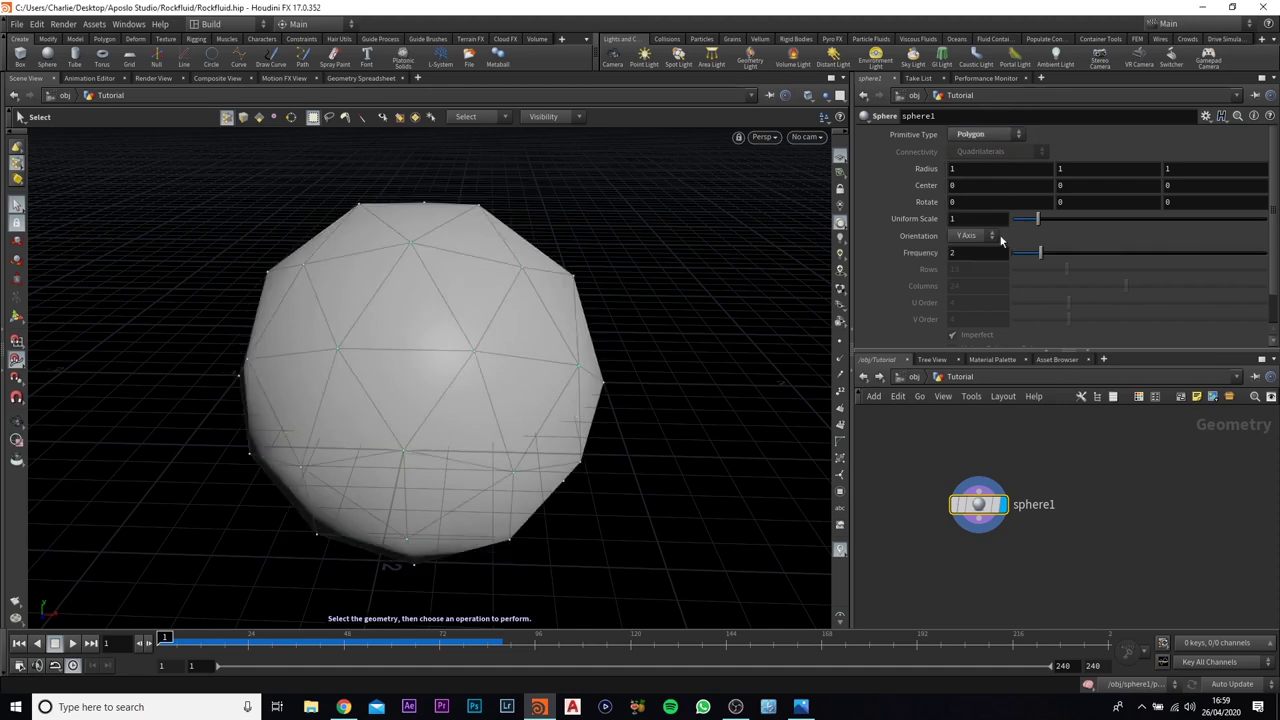
left_click(980, 253)
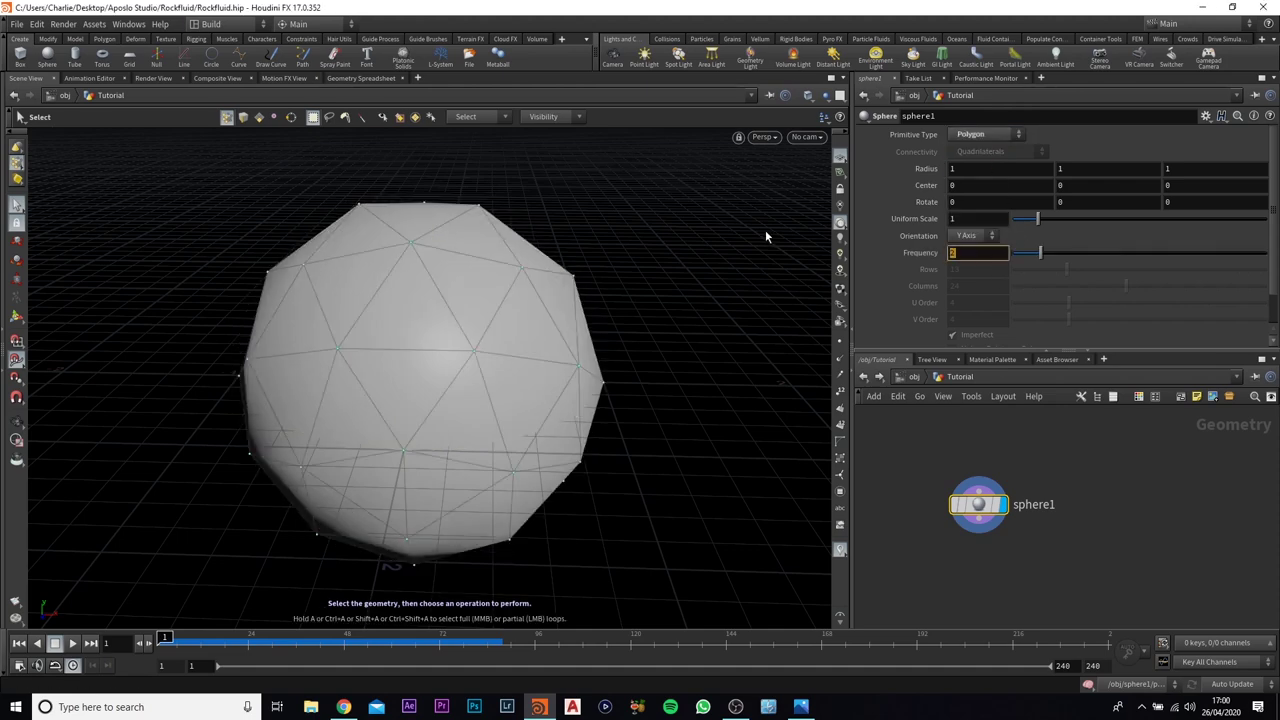
type("100")
key("Return")
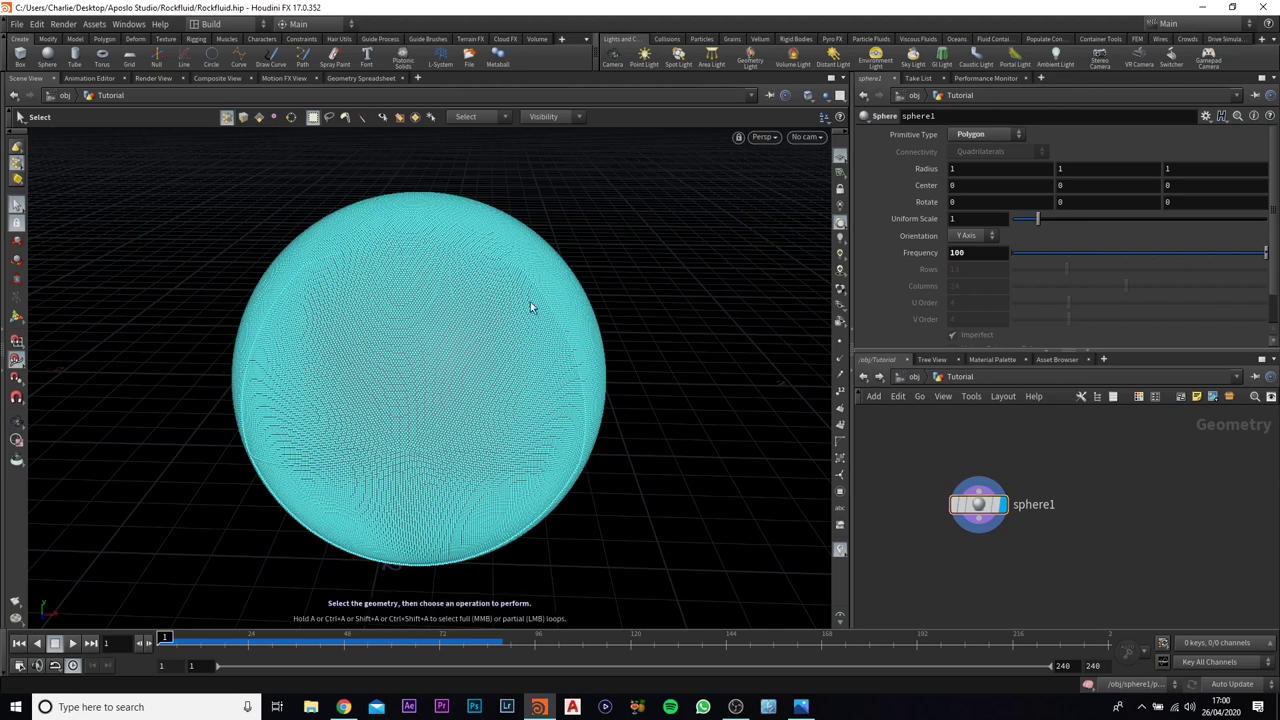
left_click(256, 118)
Add a Point VOP fed by the sphere's output, place it below the sphere and make it the displayed node.
mouse_move(982, 498)
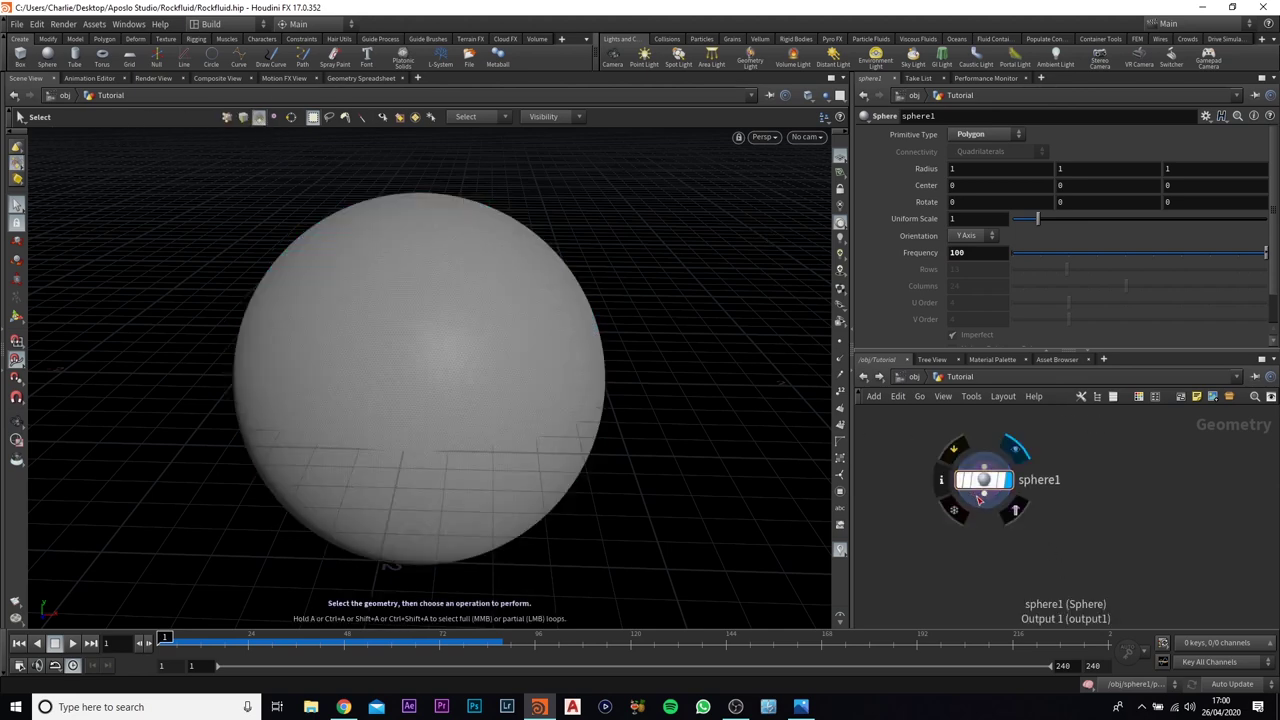
left_click(982, 497)
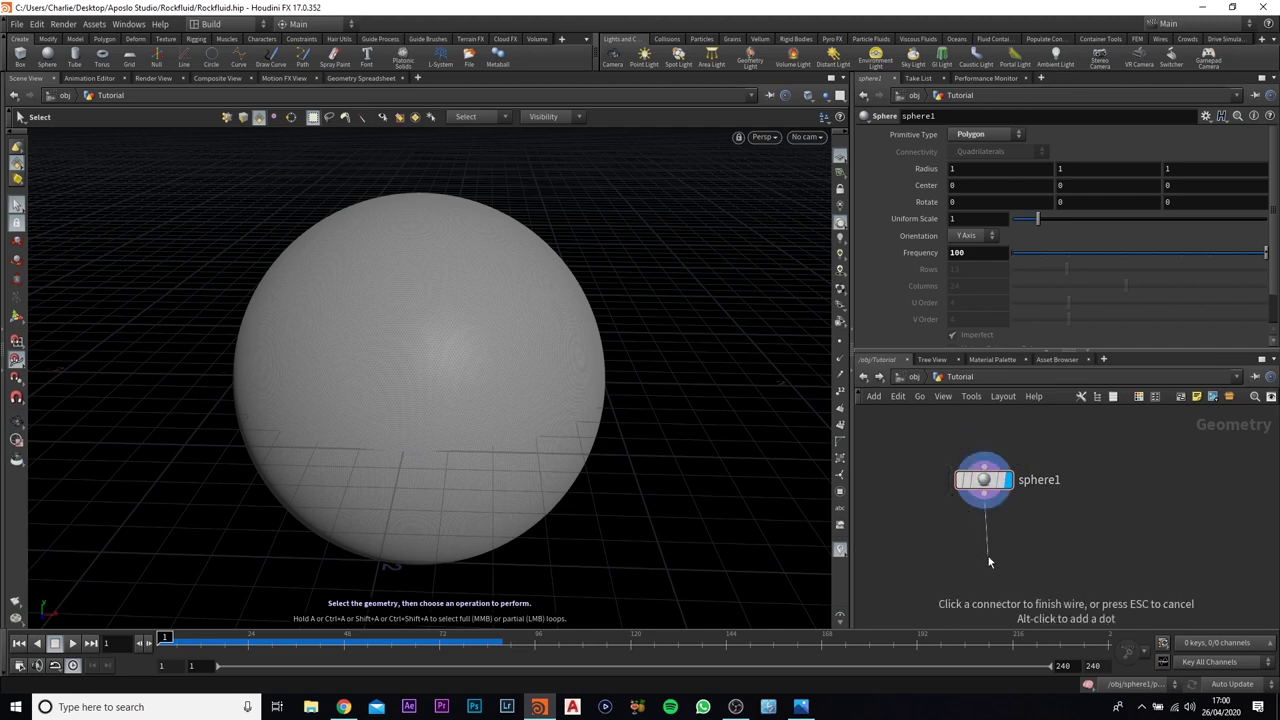
left_click(988, 560)
type("point vop")
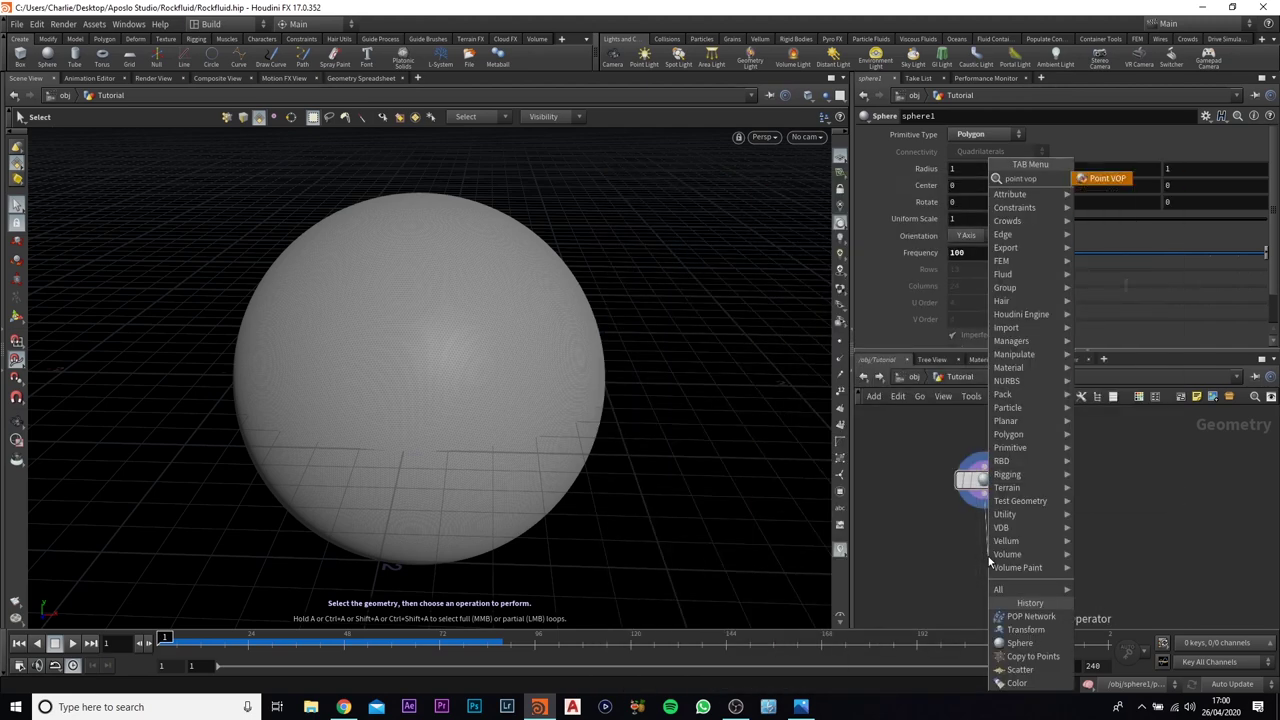
key("Return")
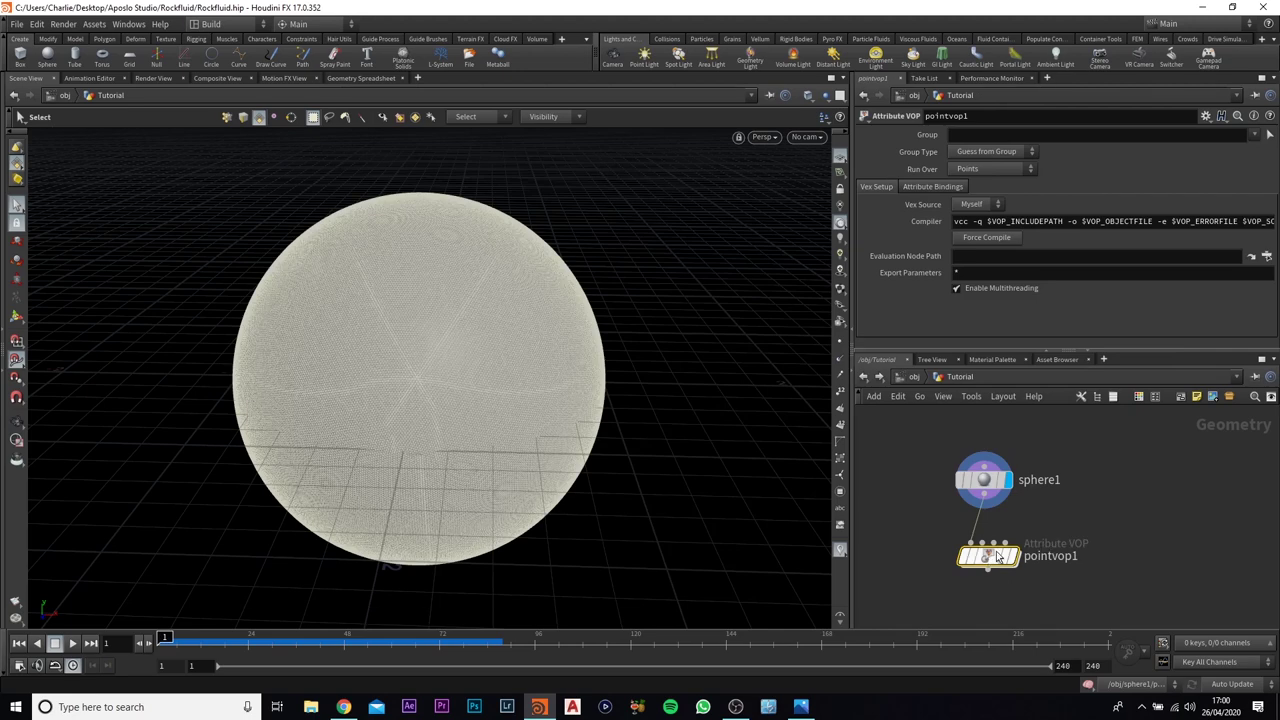
mouse_move(988, 556)
left_mouse_down()
mouse_move(963, 543)
mouse_move(959, 566)
left_mouse_up()
left_click(973, 566)
key("h")
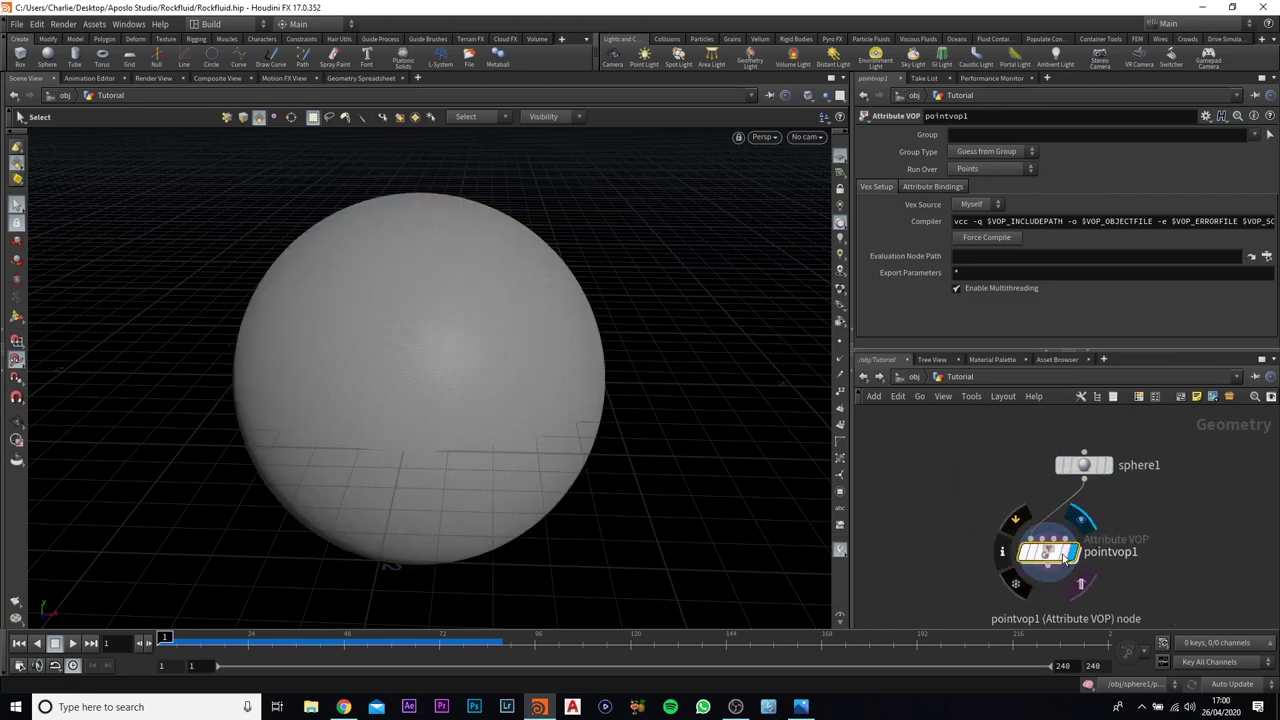
Enter the Point VOP, maximize the network editor and move the geometry output node away from the global parameters node.
double_click(1050, 557)
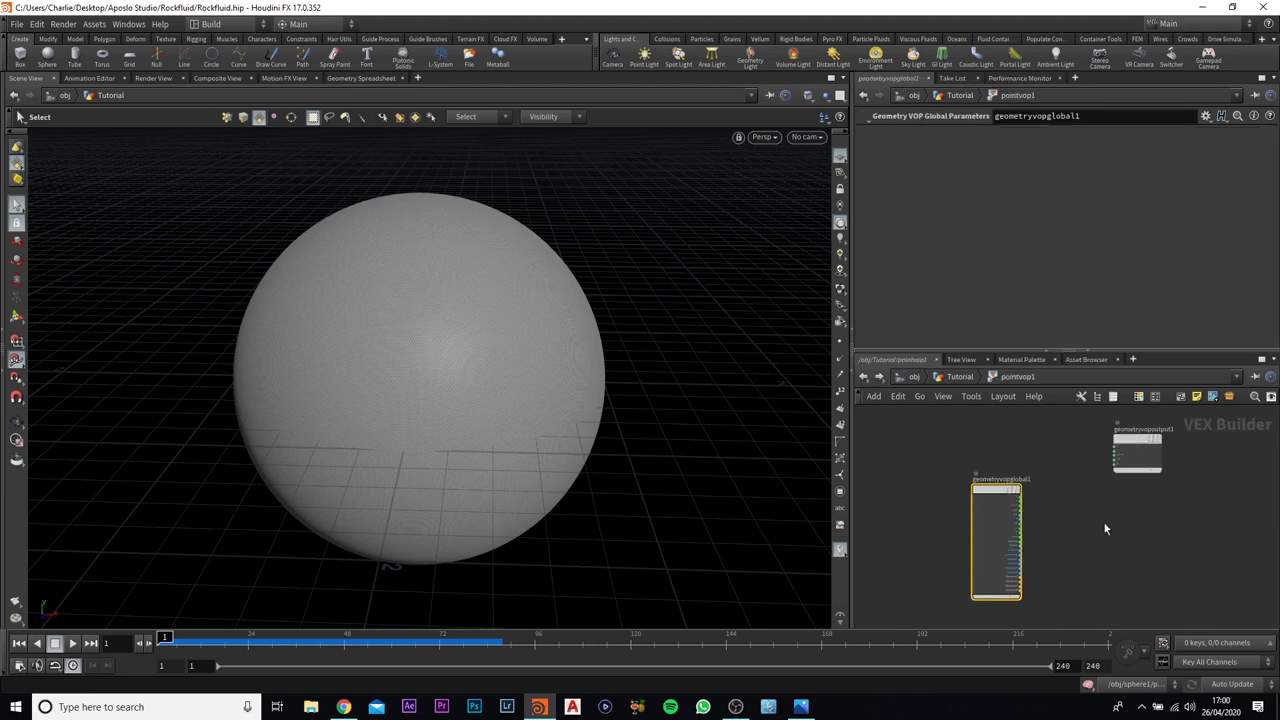
left_click(1261, 359)
scroll(609, 345, "up", 5)
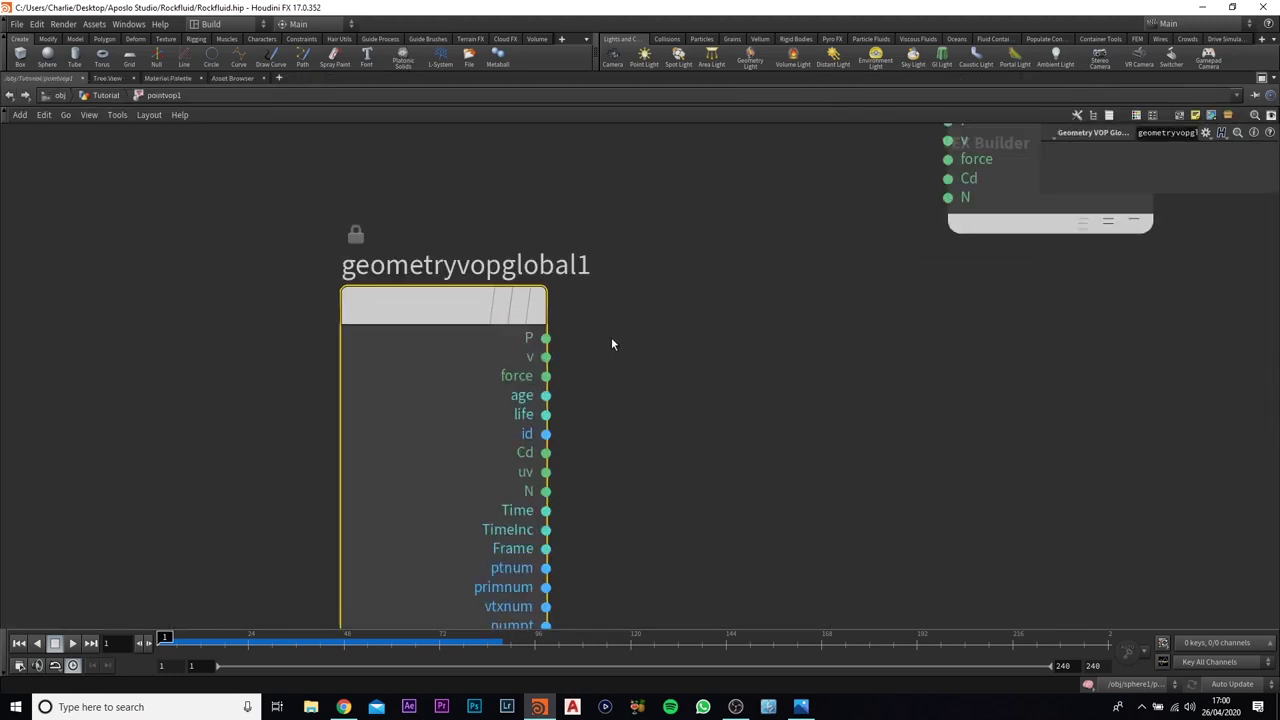
scroll(566, 294, "down", 4)
left_click_drag(737, 240, 990, 370)
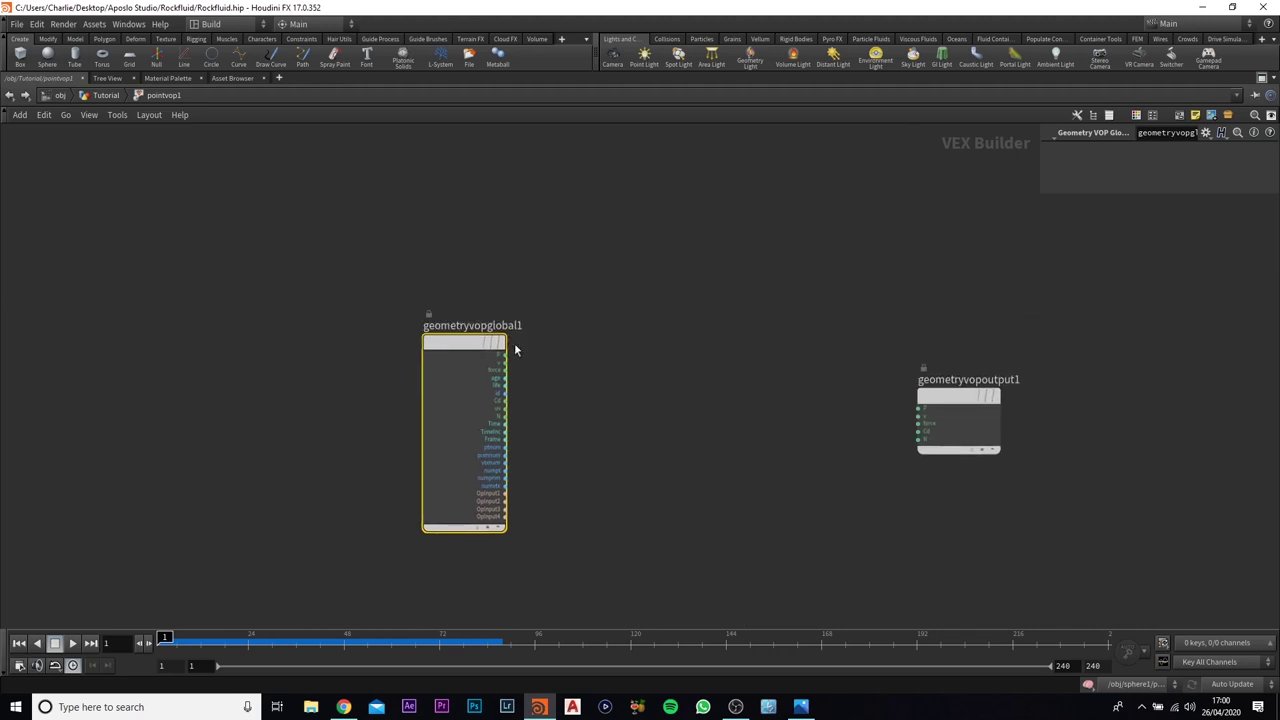
Add an Anti-Aliased Noise node driven by the global P output and place it above the other nodes.
left_click(506, 354)
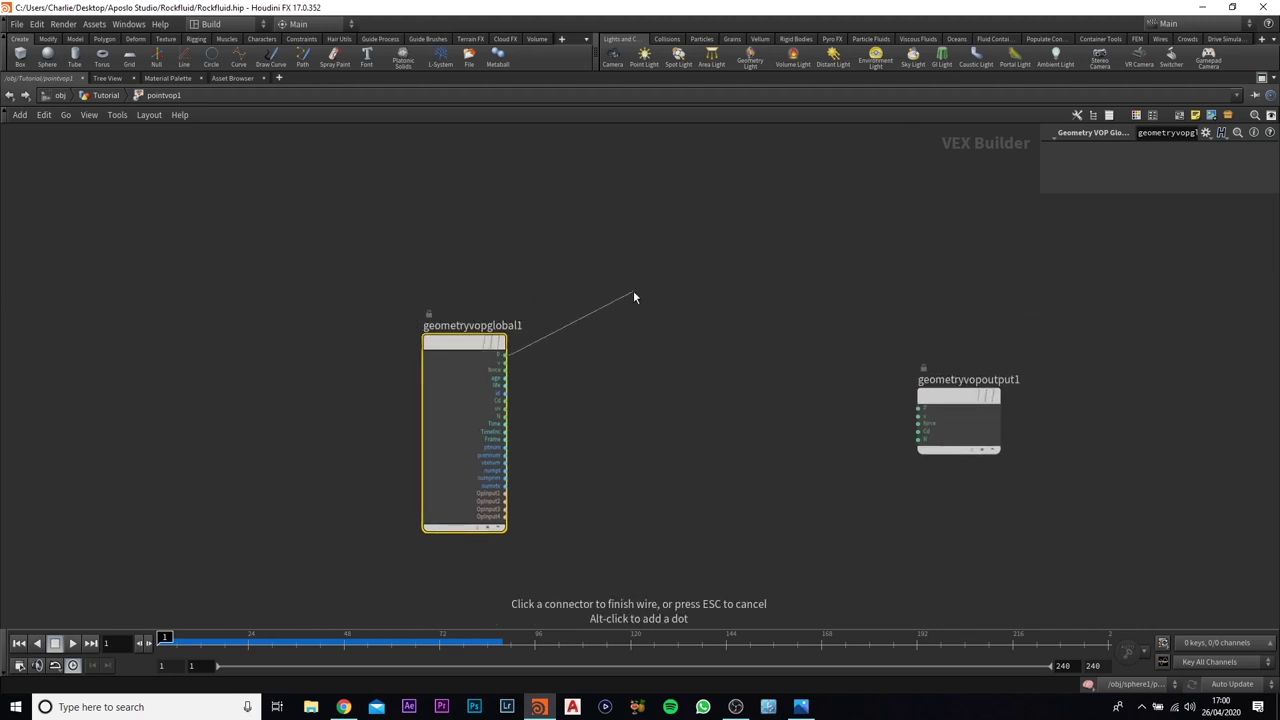
key("Tab")
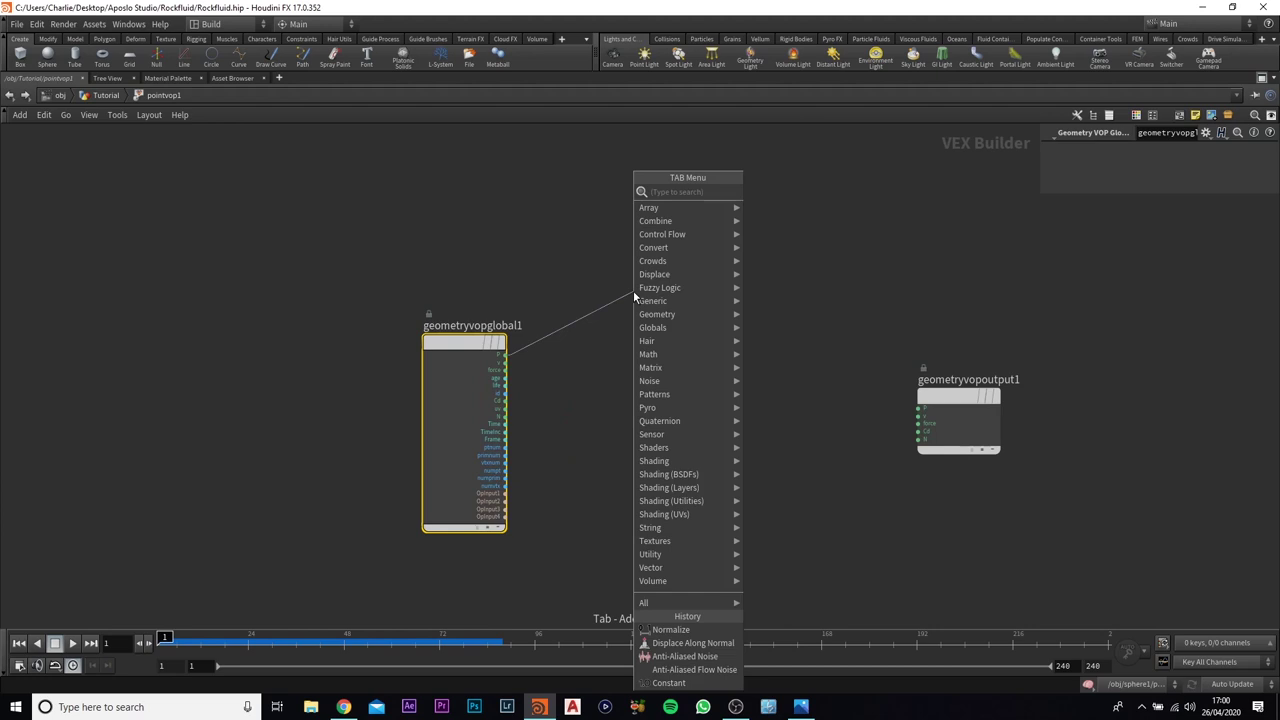
type("nois")
key("Down")
key("Return")
left_click(633, 290)
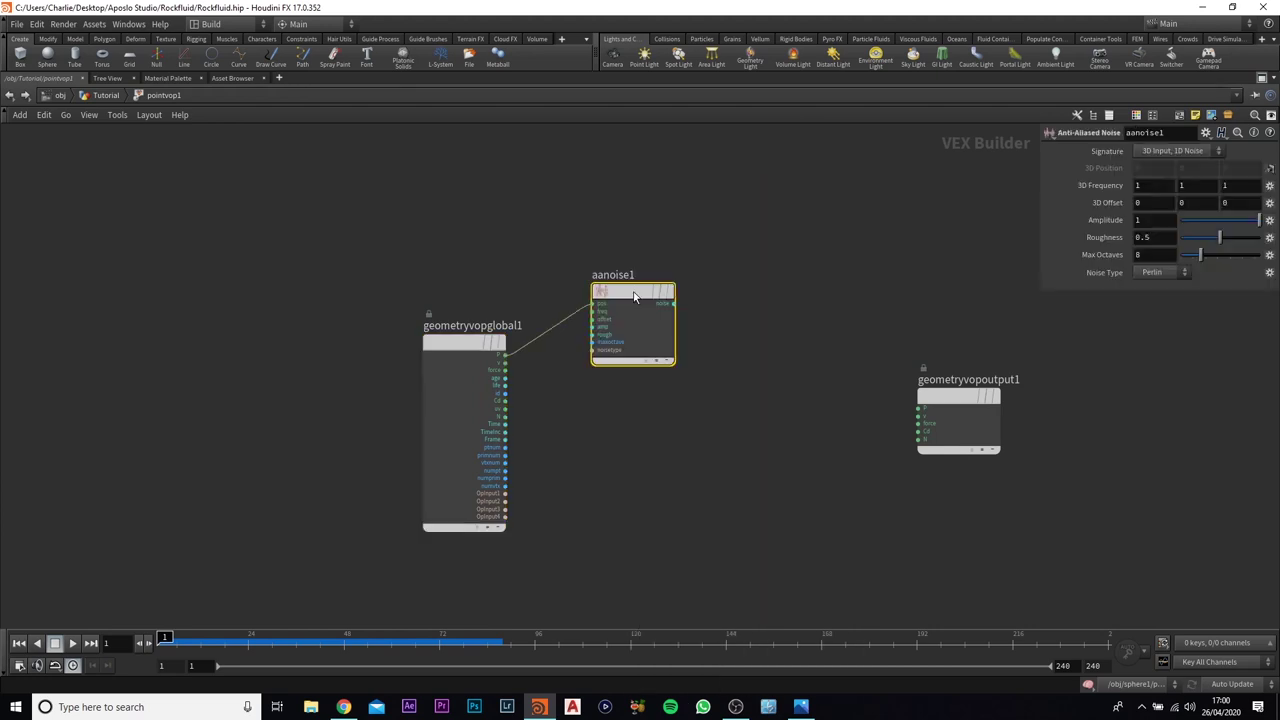
left_click_drag(634, 296, 647, 224)
middle_click_drag(766, 263, 704, 238)
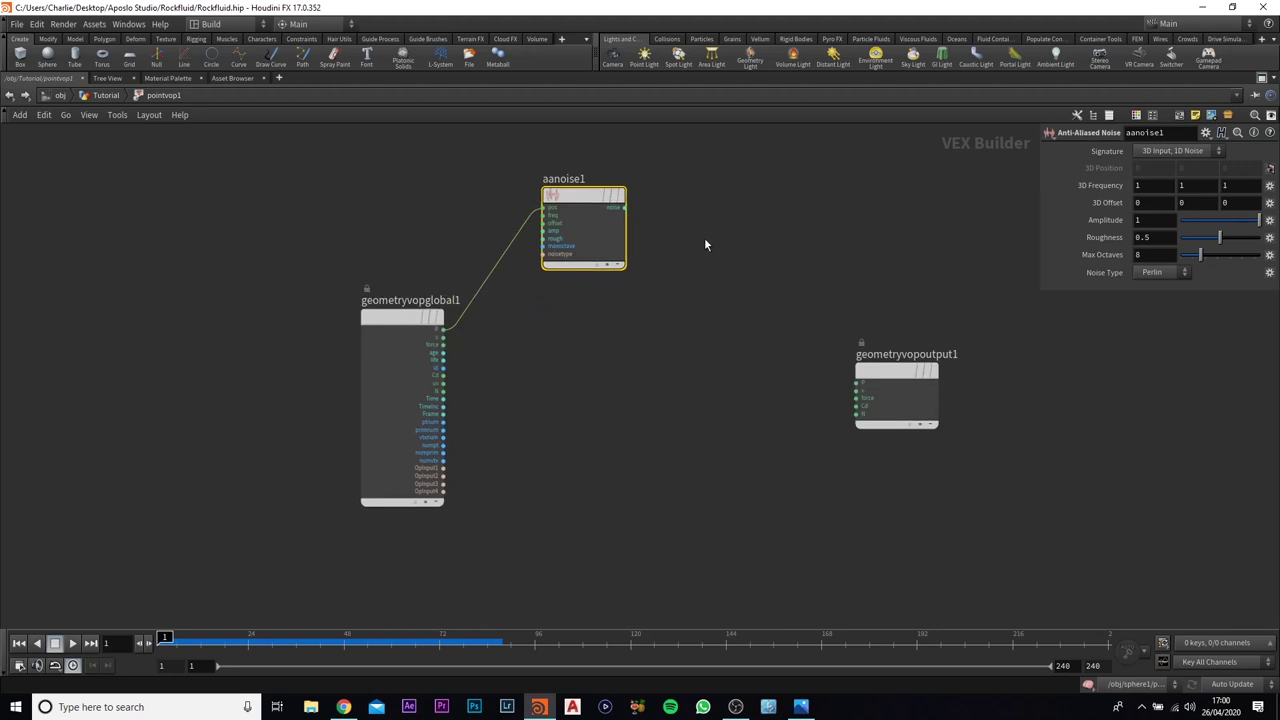
Add a Displace Along Normal node with its amount driven by the noise output.
left_click(625, 208)
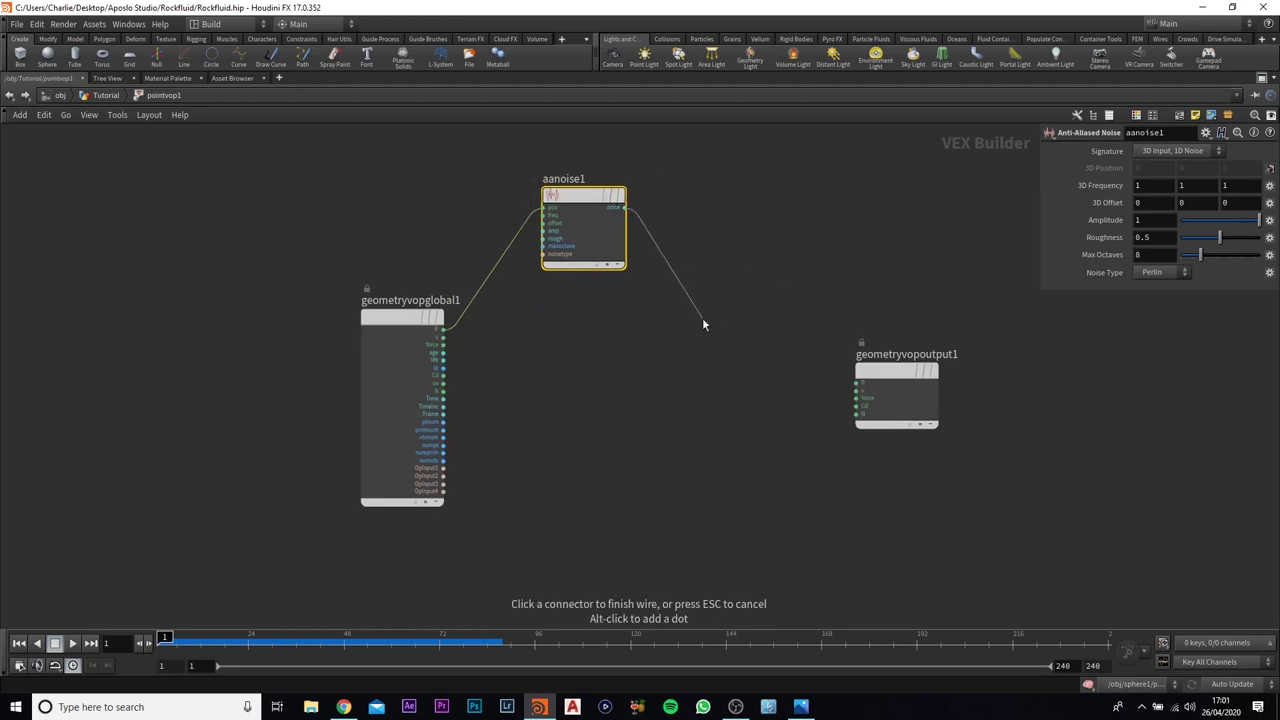
key("Tab")
type("disp")
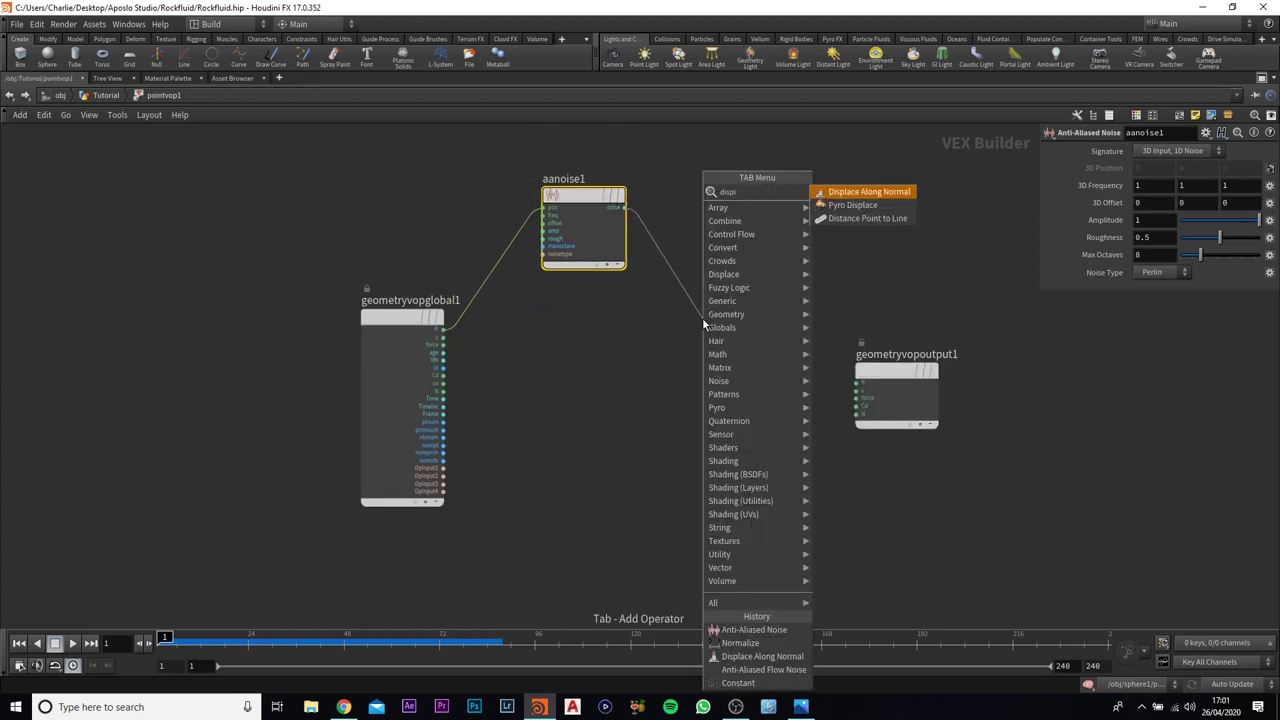
key("Return")
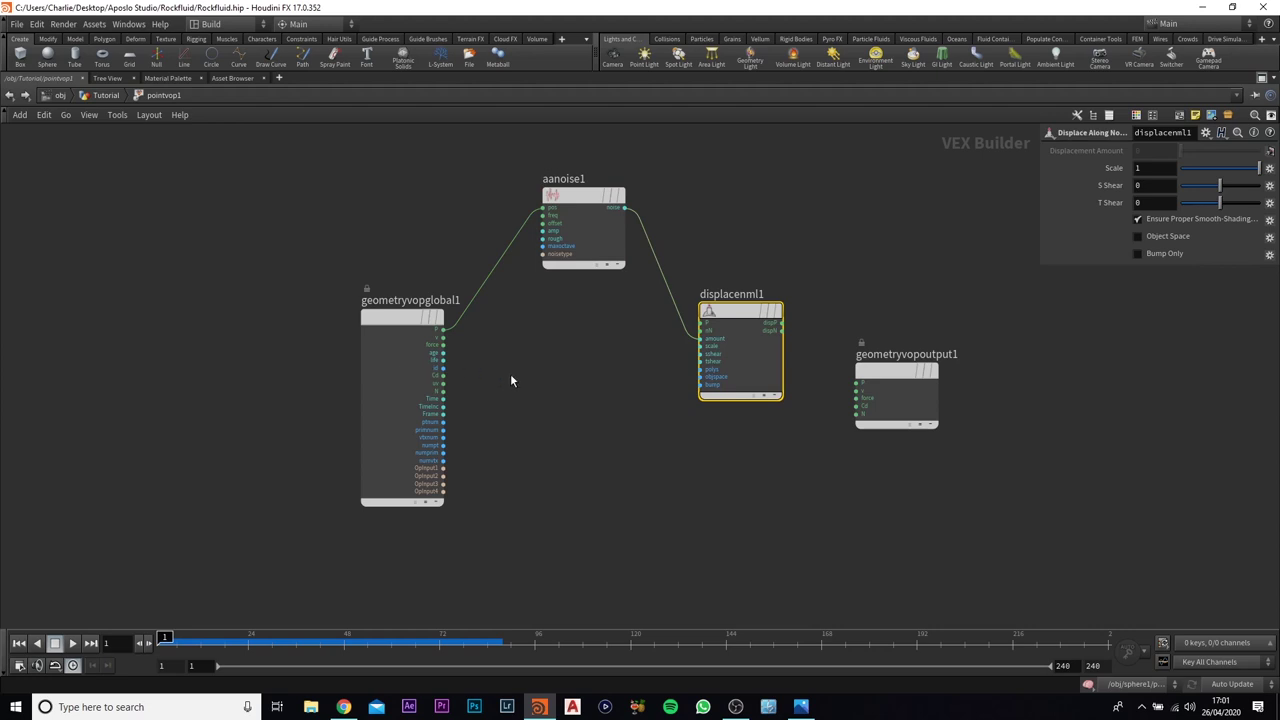
Wire global P into the displace node's P, and its dispP and dispN outputs into the geometry output's P and N.
left_click(444, 329)
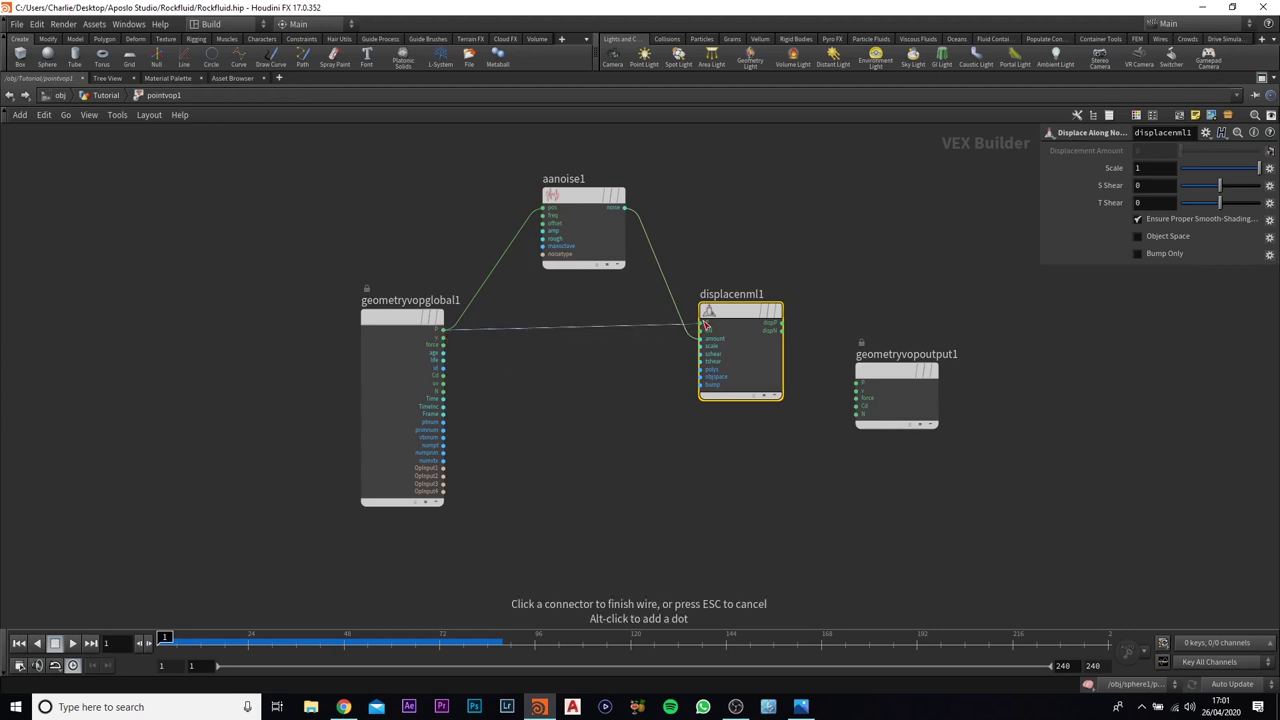
left_click(702, 323)
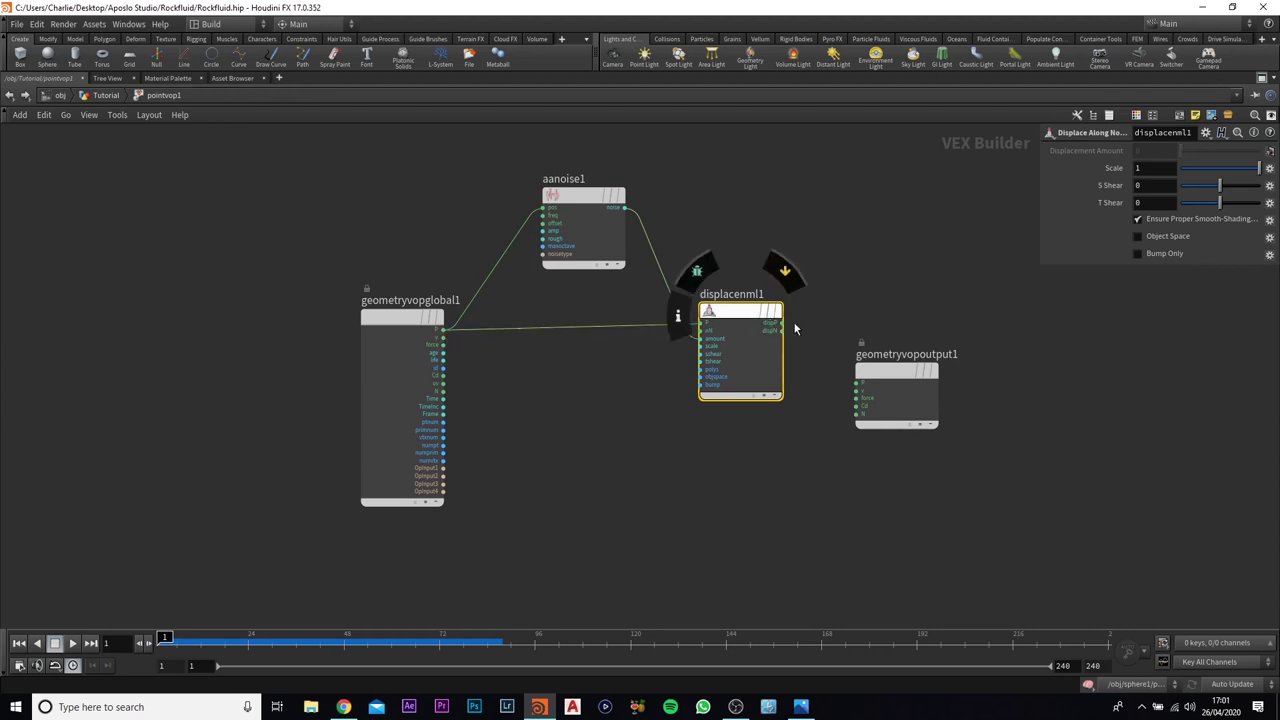
left_click(783, 324)
left_click(857, 382)
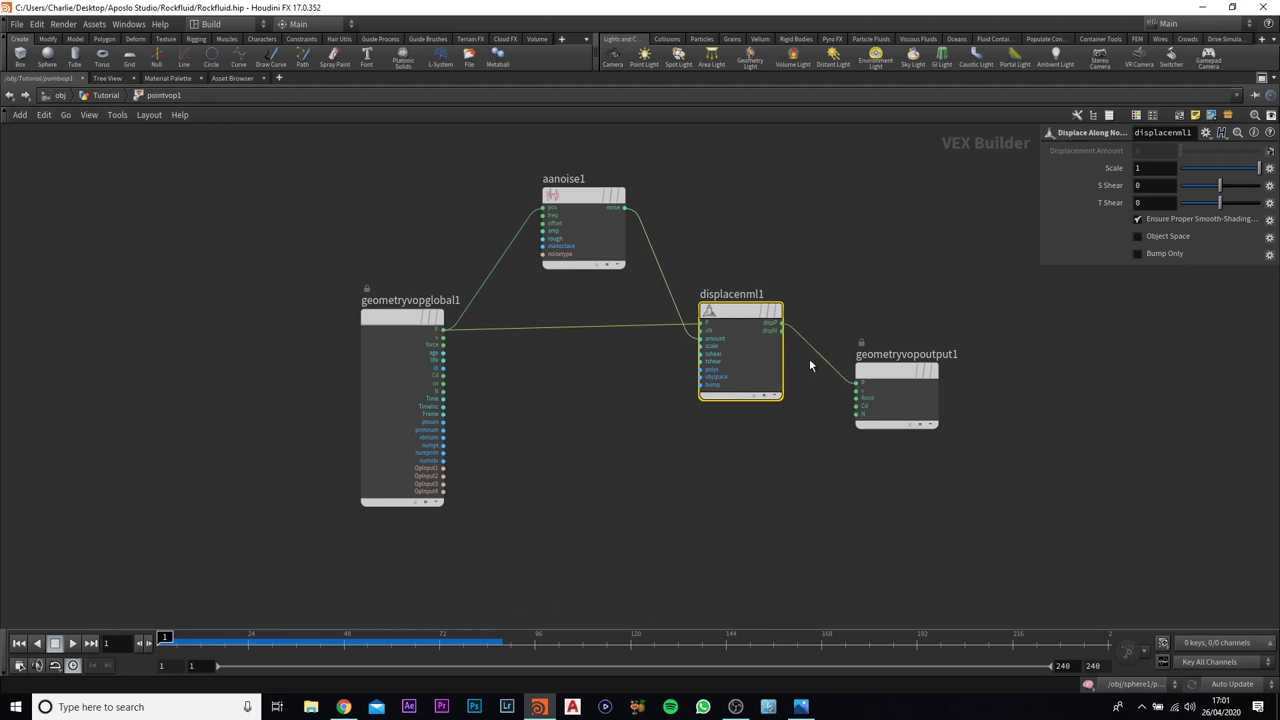
left_click(779, 331)
left_click(857, 413)
left_click_drag(747, 312, 740, 340)
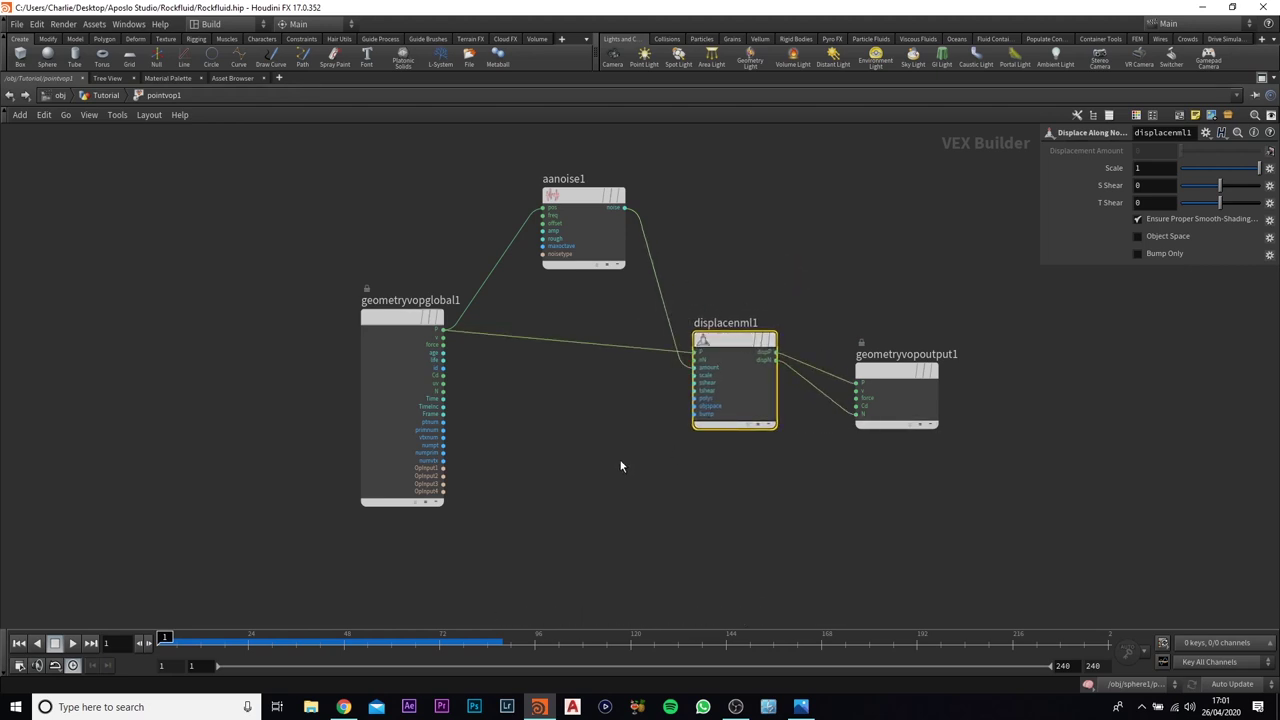
Add a Normalize node between the global N output and the displace node's nN input, and place it below the P wire.
key("Tab")
type("no")
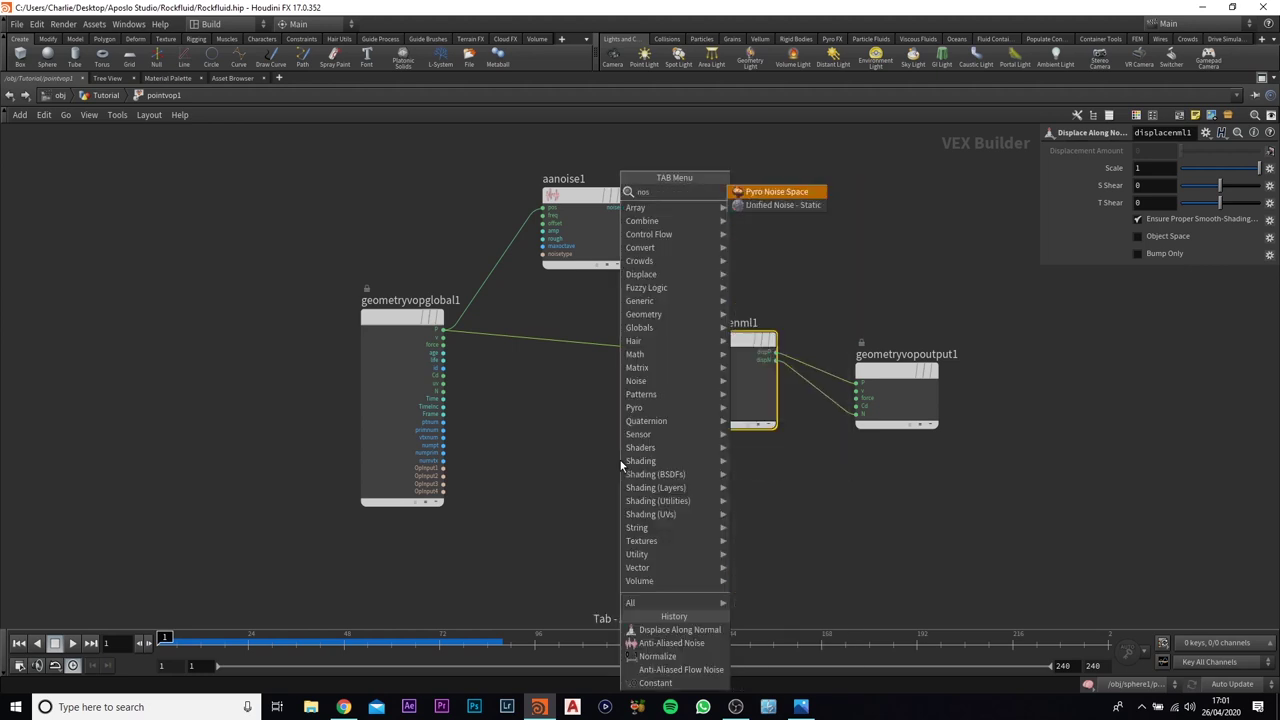
key("Return")
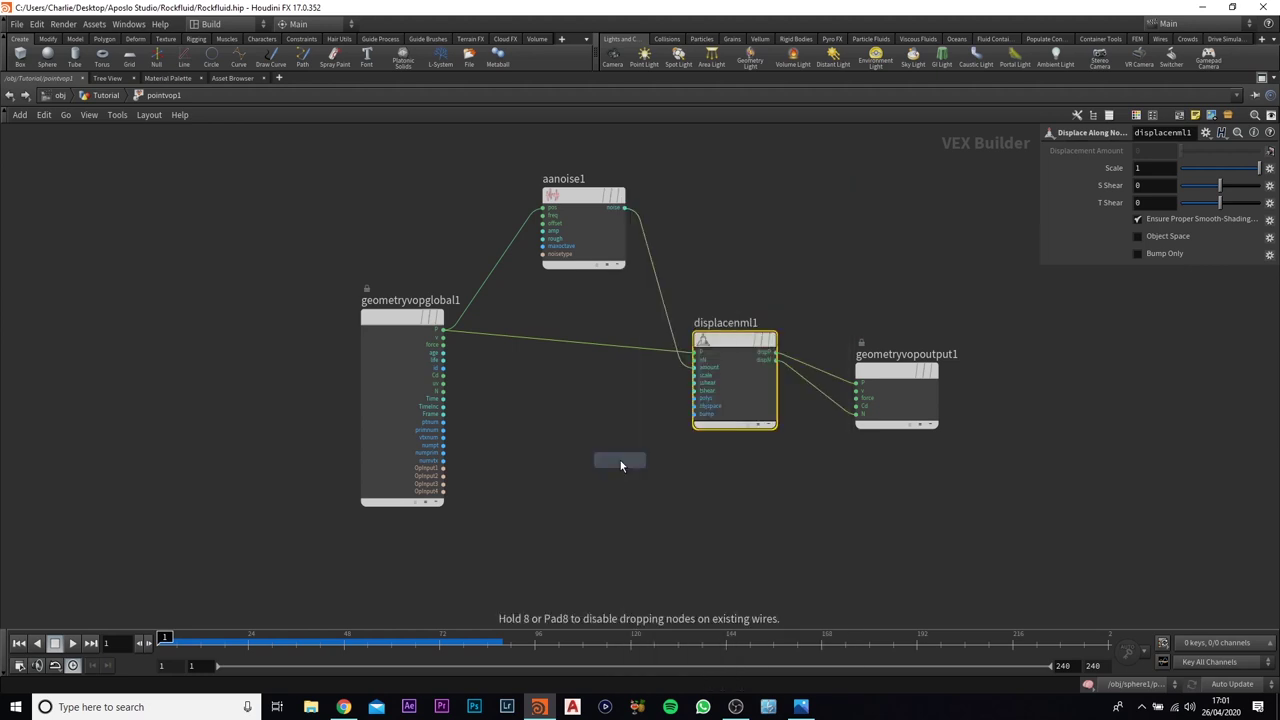
left_click(534, 413)
left_click_drag(532, 411, 444, 391)
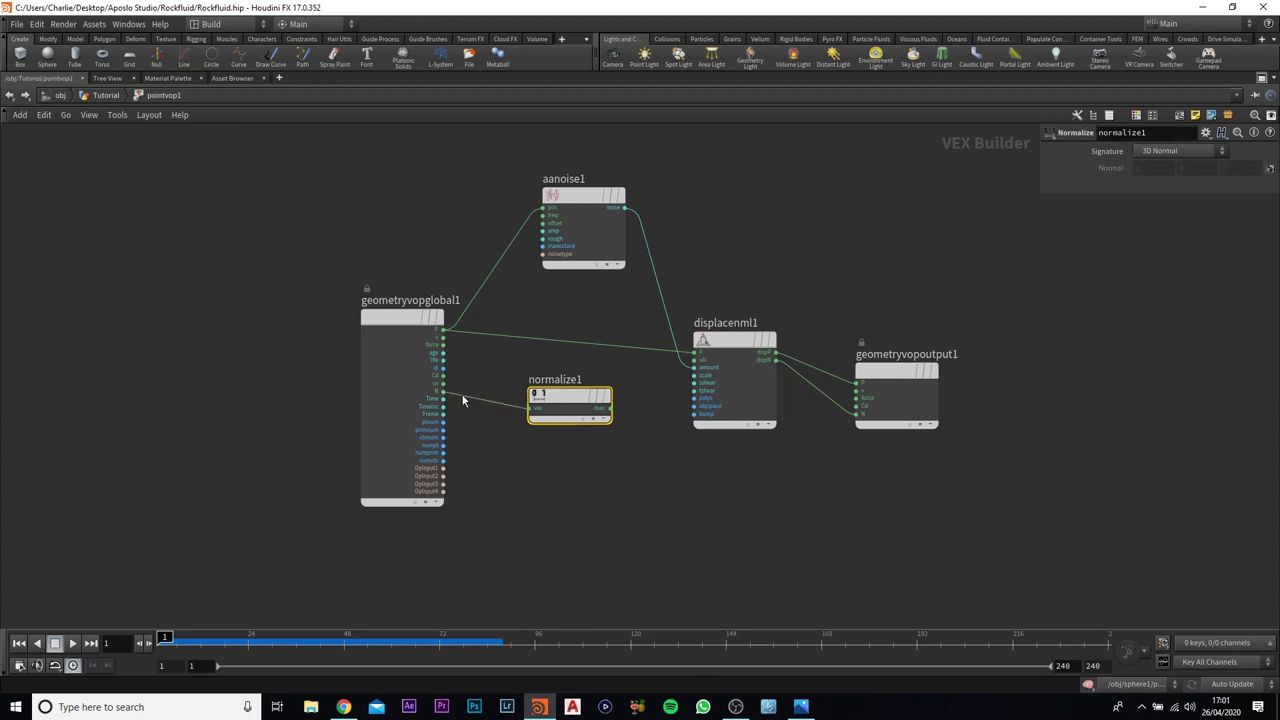
left_click_drag(641, 394, 695, 359)
left_click_drag(568, 395, 574, 430)
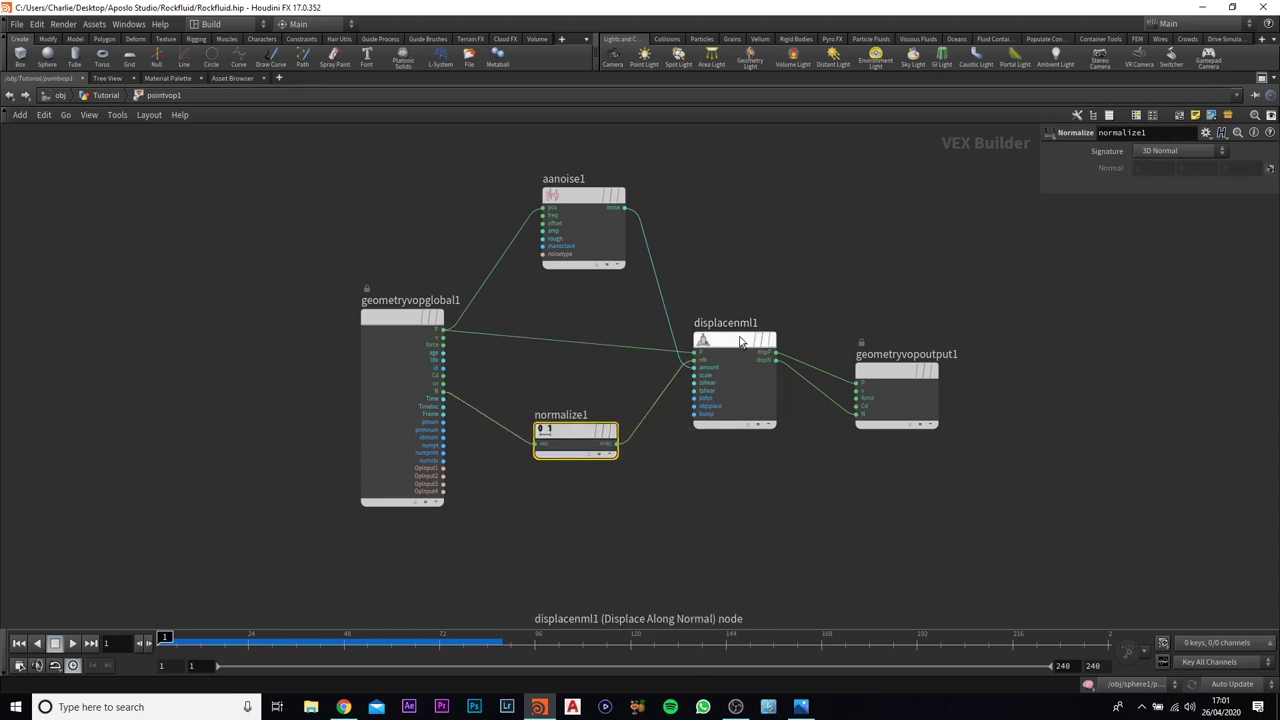
Tidy the network by moving the displace node and the geometry output node farther from the global parameters node.
left_click_drag(735, 342, 753, 337)
left_click_drag(886, 373, 931, 335)
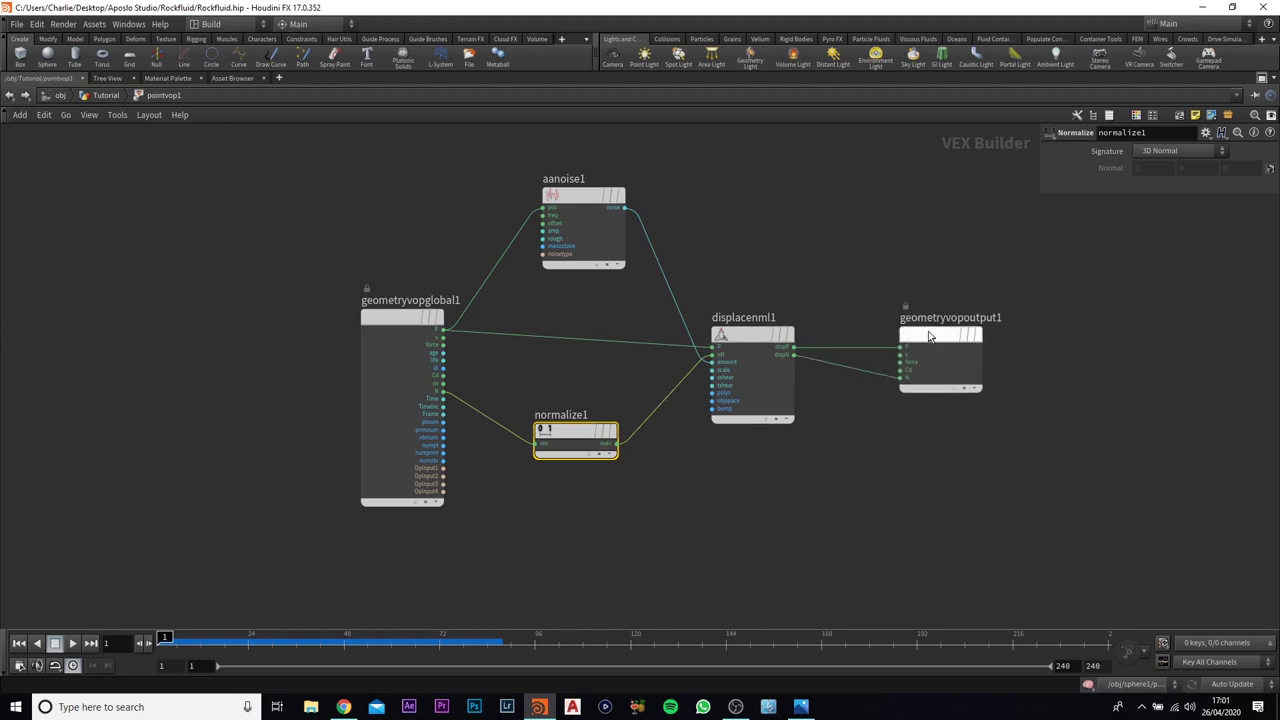
middle_click_drag(959, 226, 949, 244)
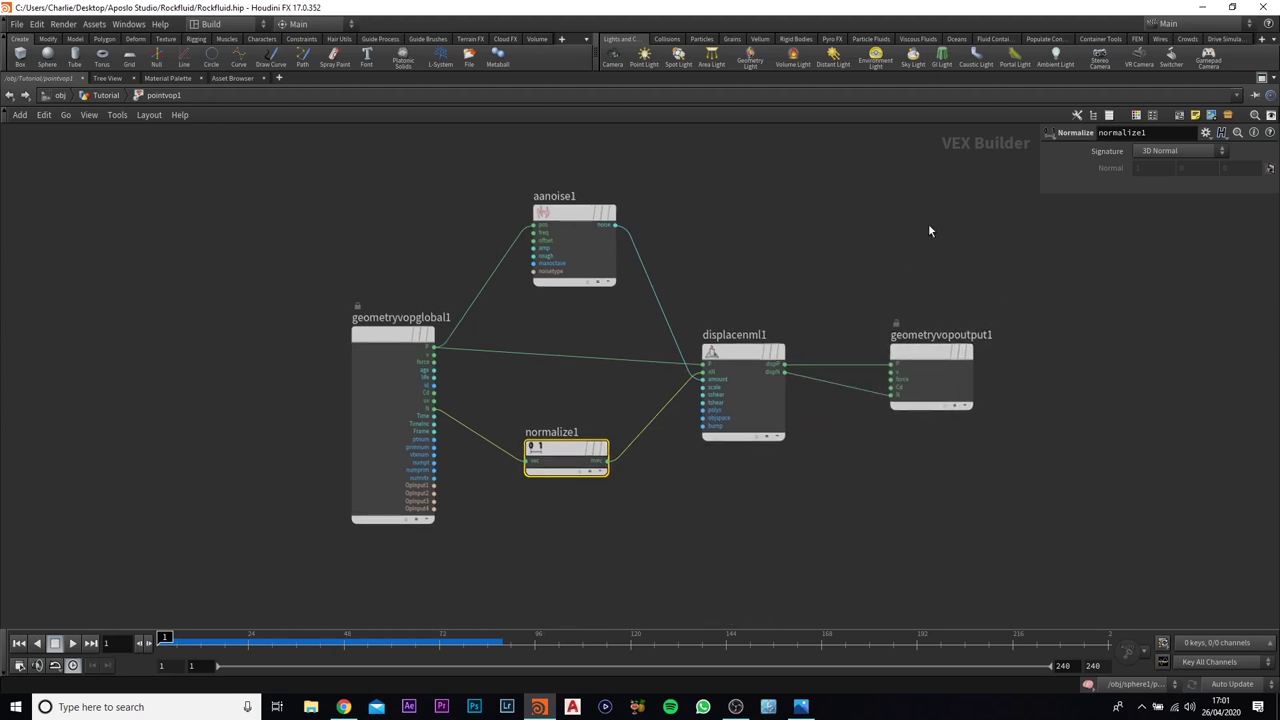
Return to the Tutorial geometry network, restore the pane layout with the viewport, and compare the displaced rock with the original sphere.
left_click(108, 96)
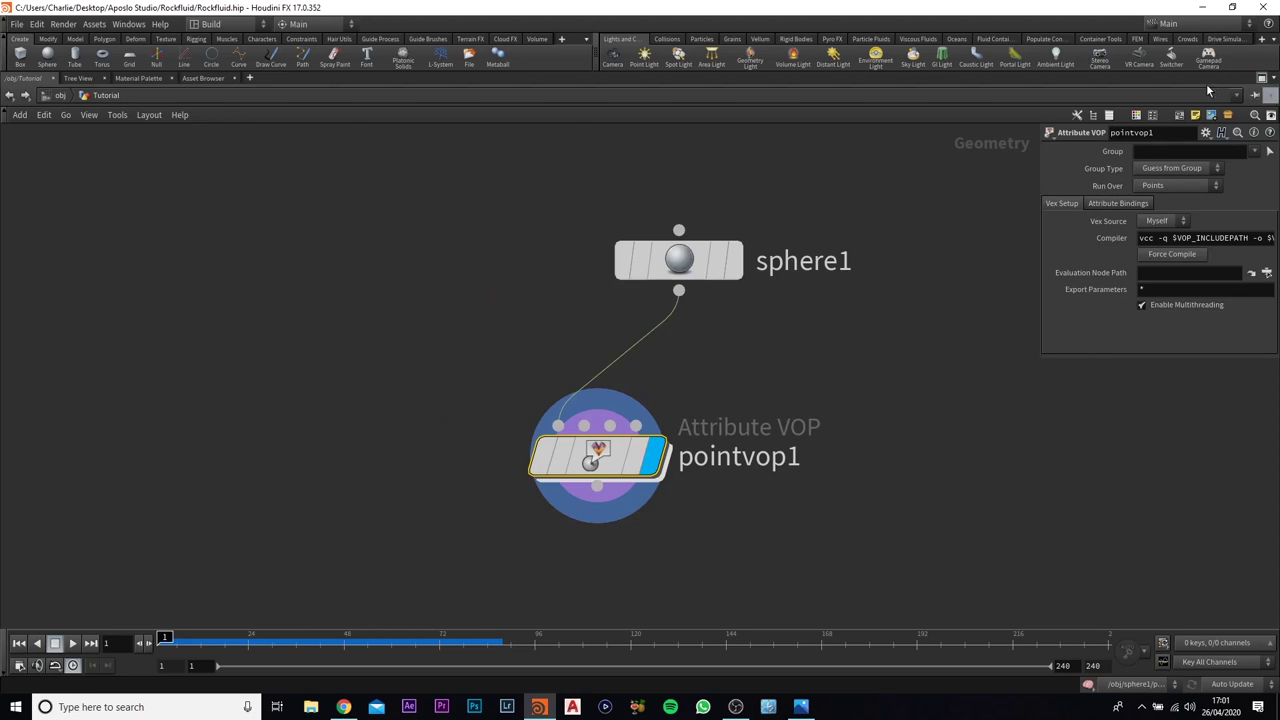
left_click(1262, 77)
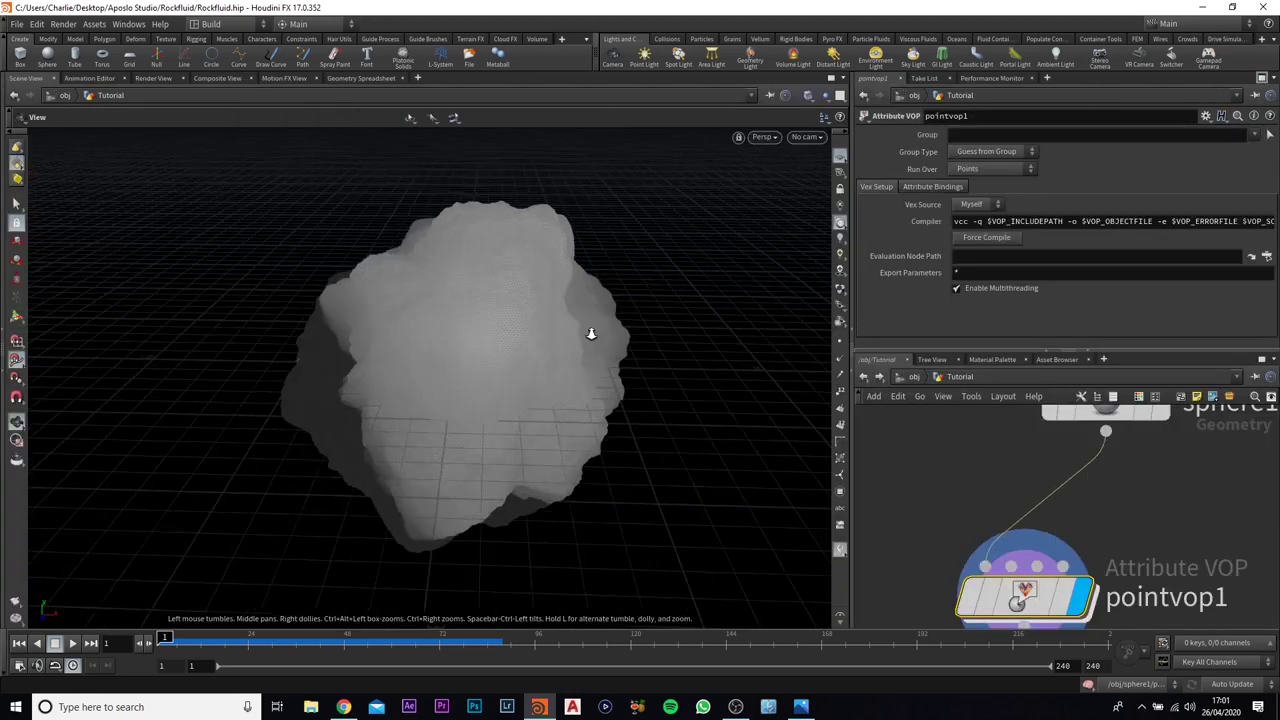
left_click_drag(591, 334, 668, 353)
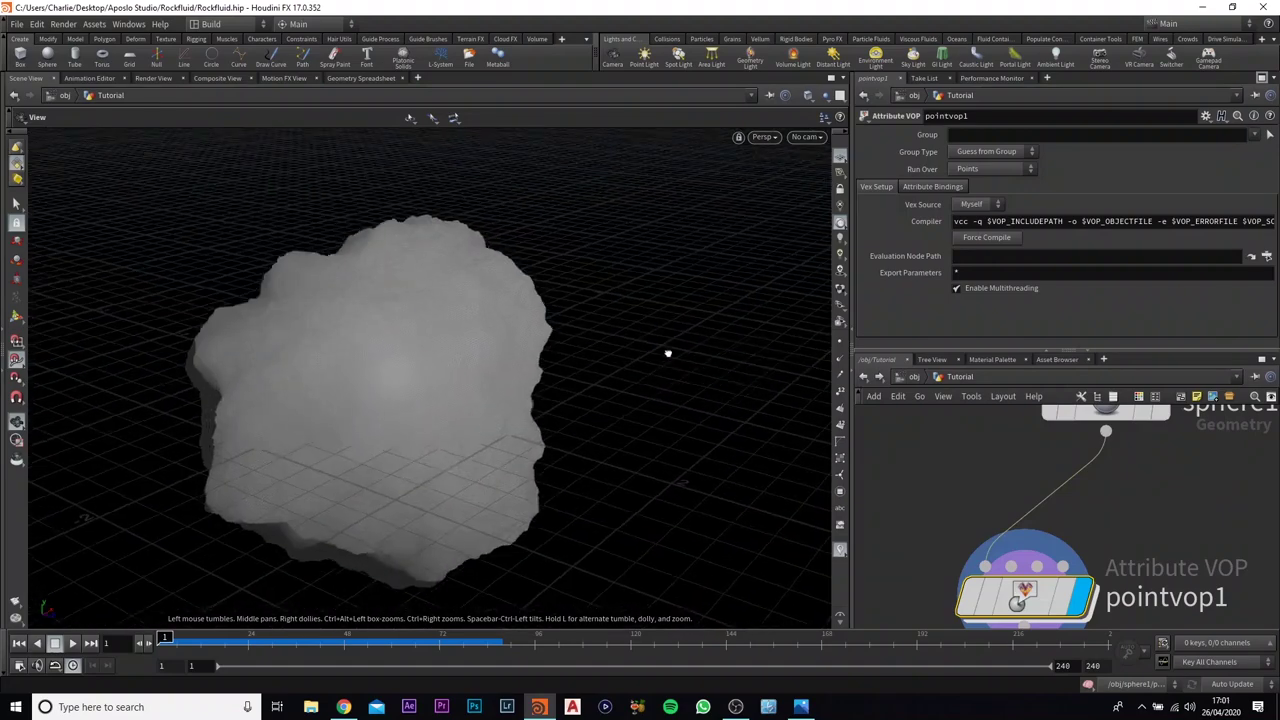
left_click(1152, 455)
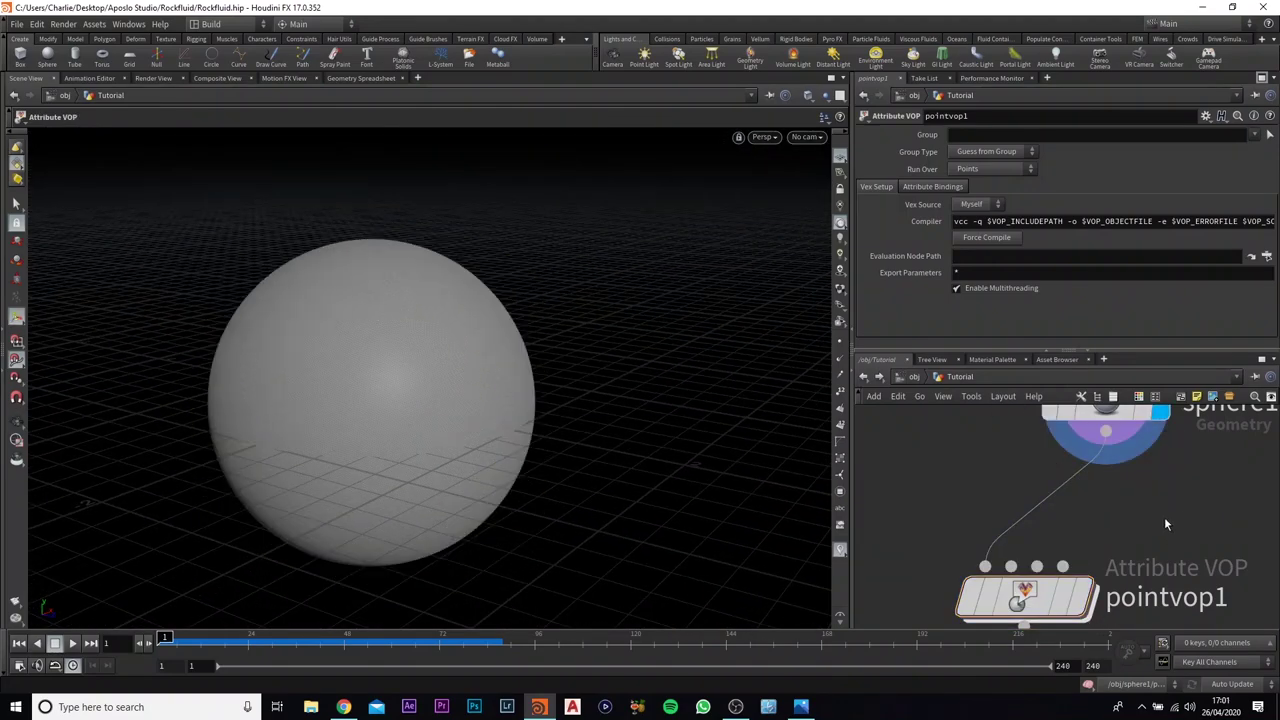
left_click(1085, 598)
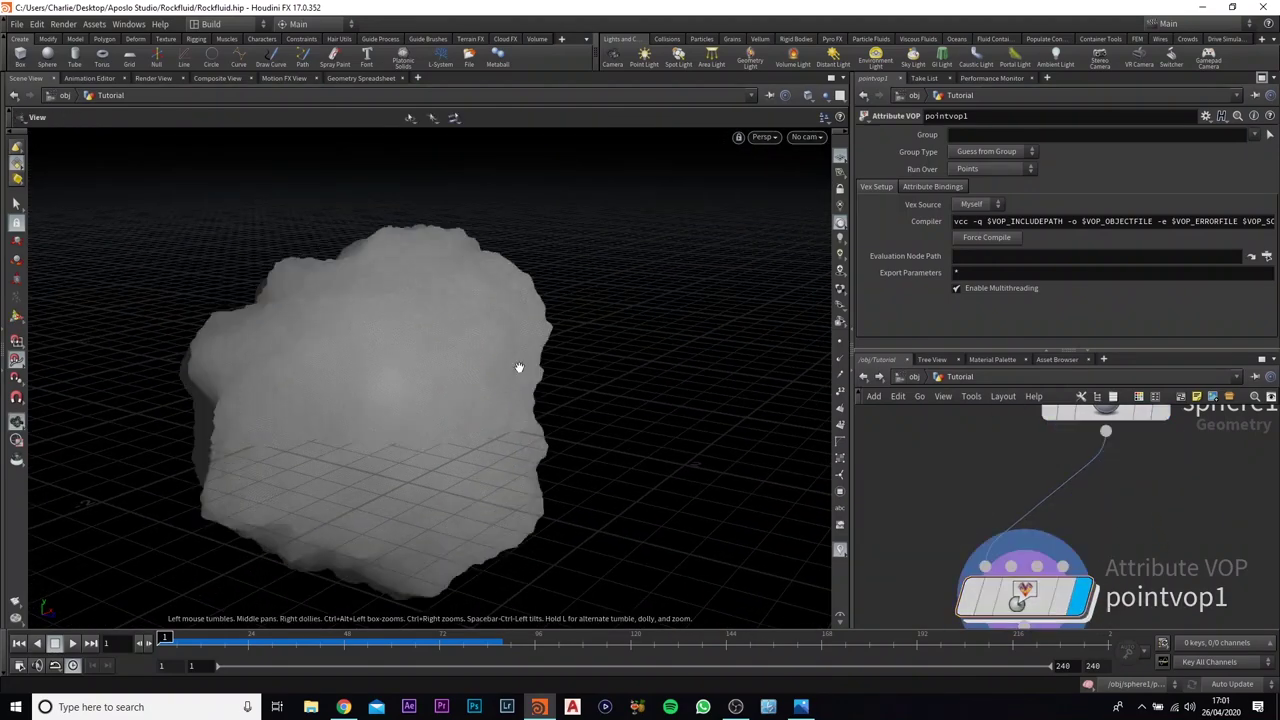
left_click_drag(520, 366, 563, 300)
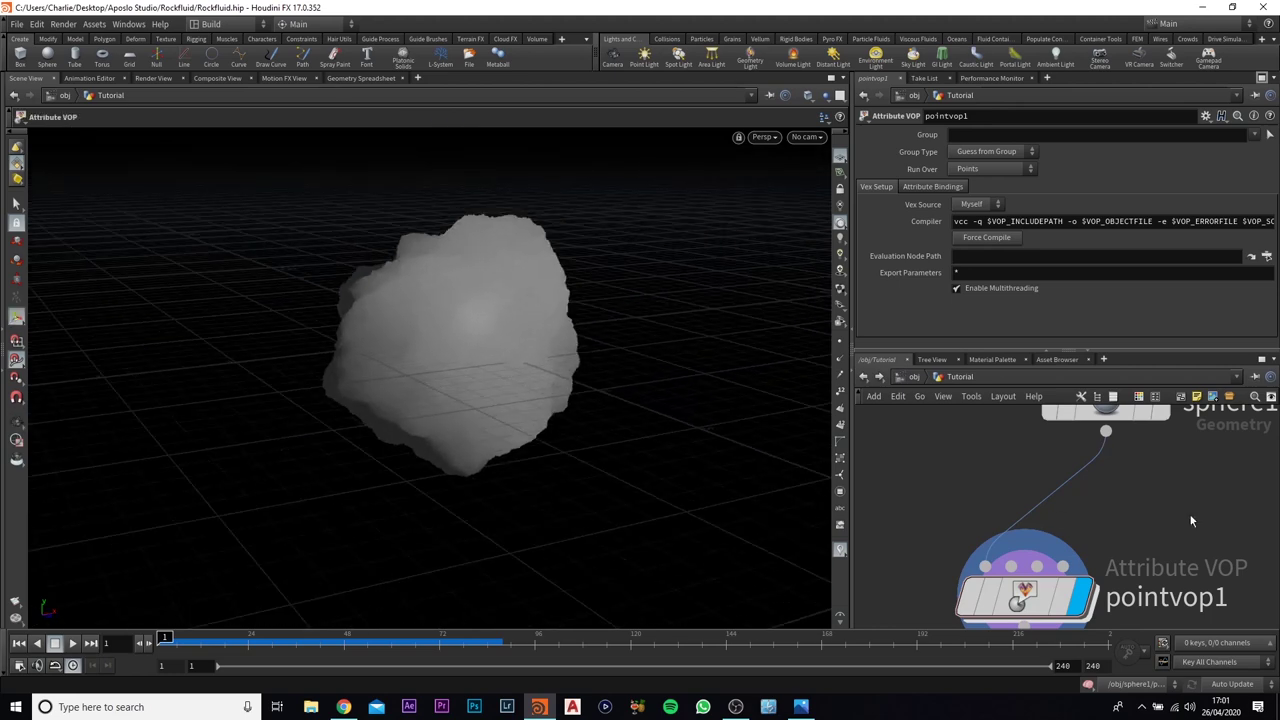
Duplicate the Point VOP node beside the original so the copy forms a second branch from the sphere.
scroll(1123, 497, "down", 3)
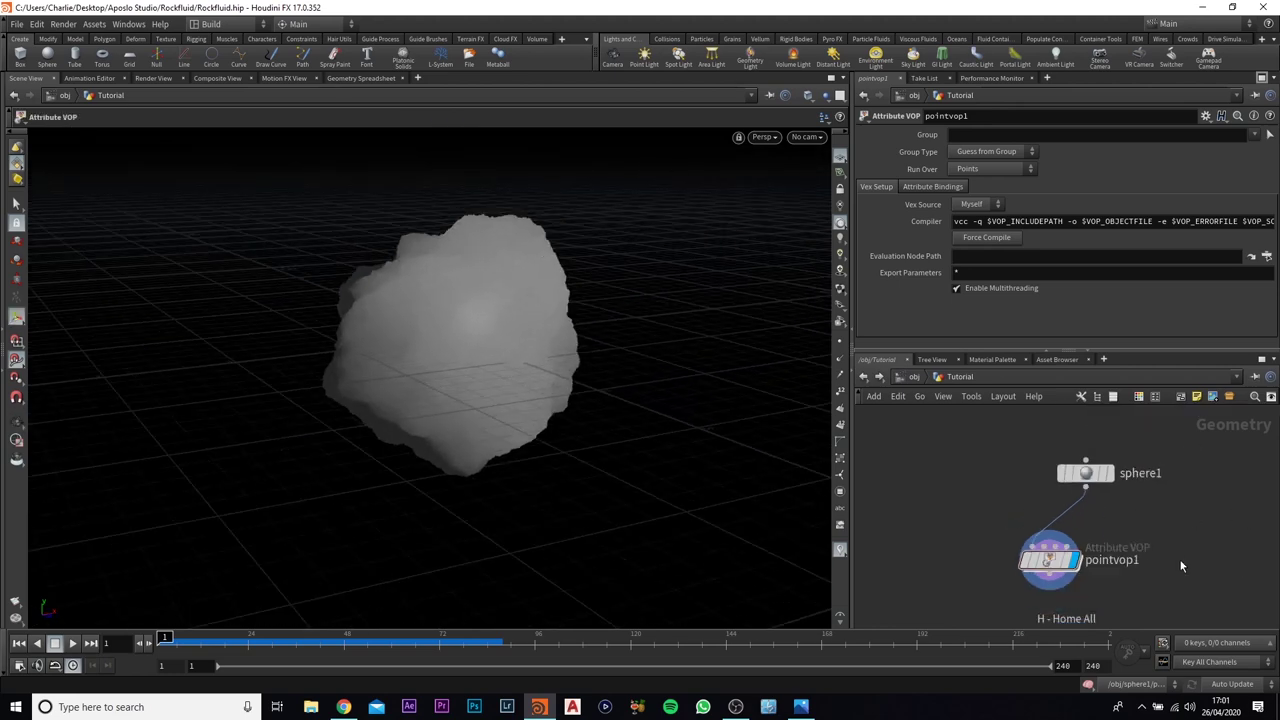
scroll(1163, 526, "down", 2)
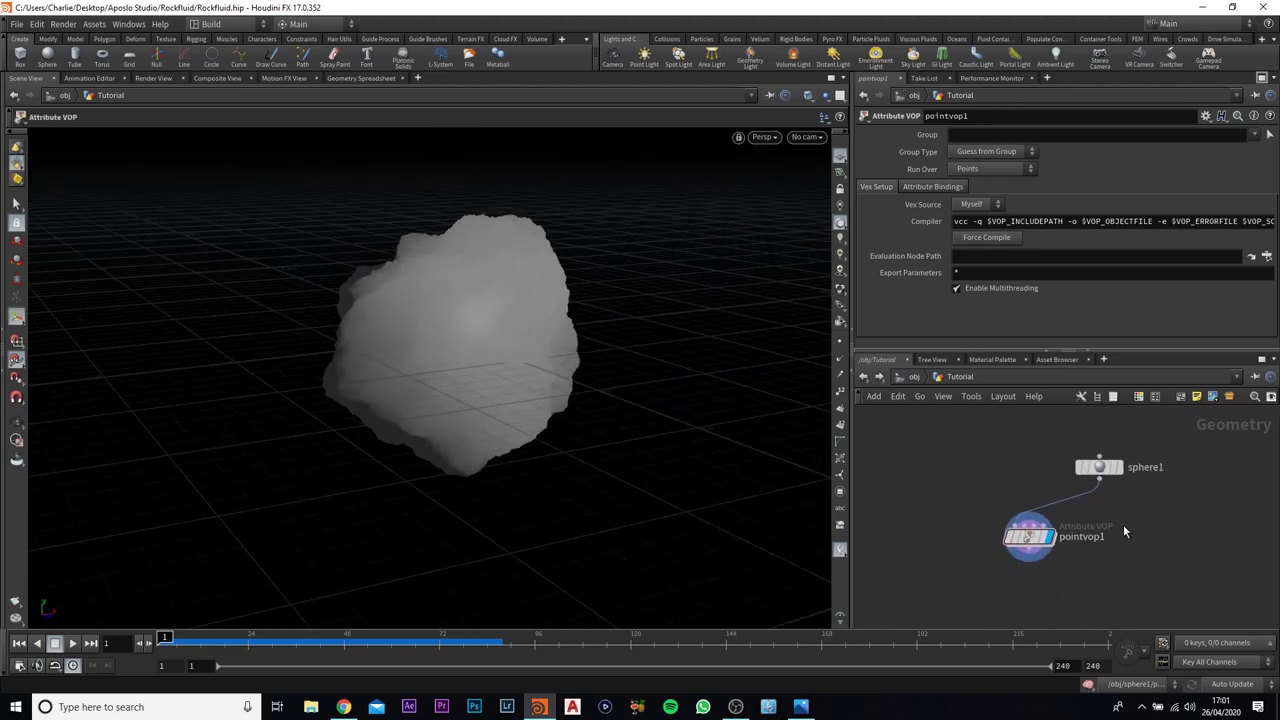
mouse_move(1035, 538)
left_click_drag(1035, 538, 1200, 538, "alt")
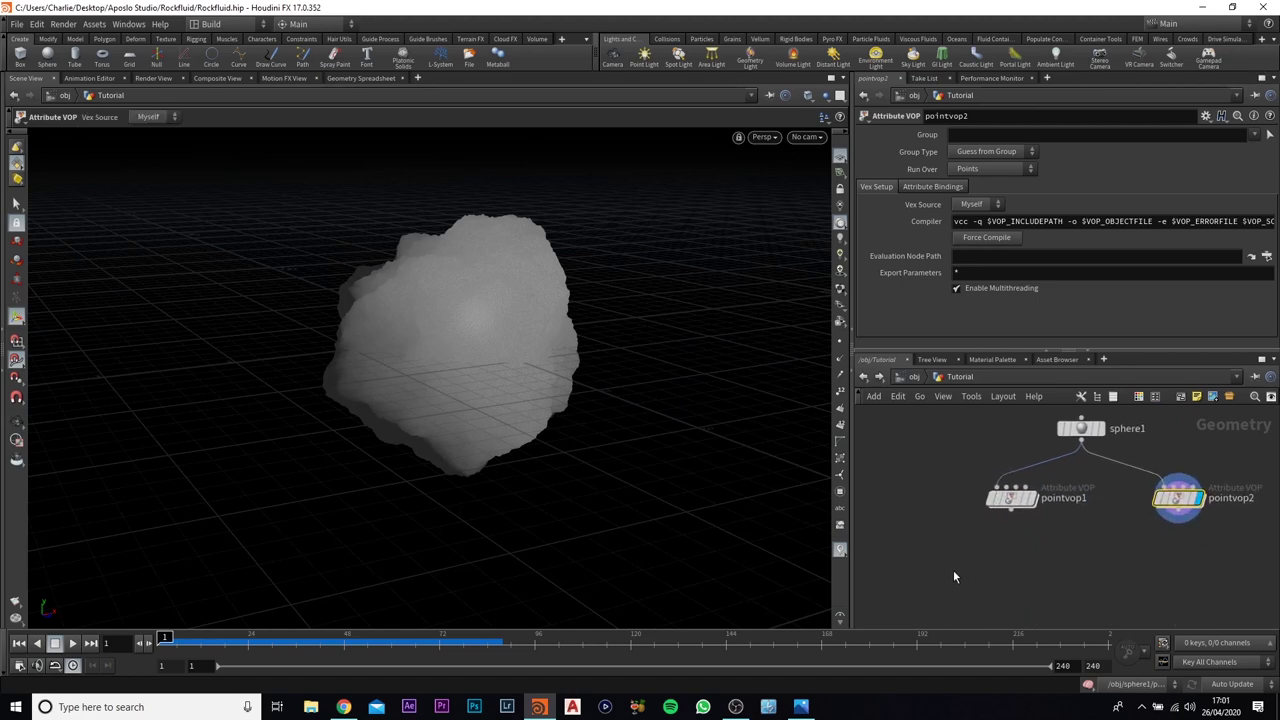
Add a Transform node, duplicate it, and wire one below each of the two Point VOP nodes.
key("Tab")
type("tran")
key("Return")
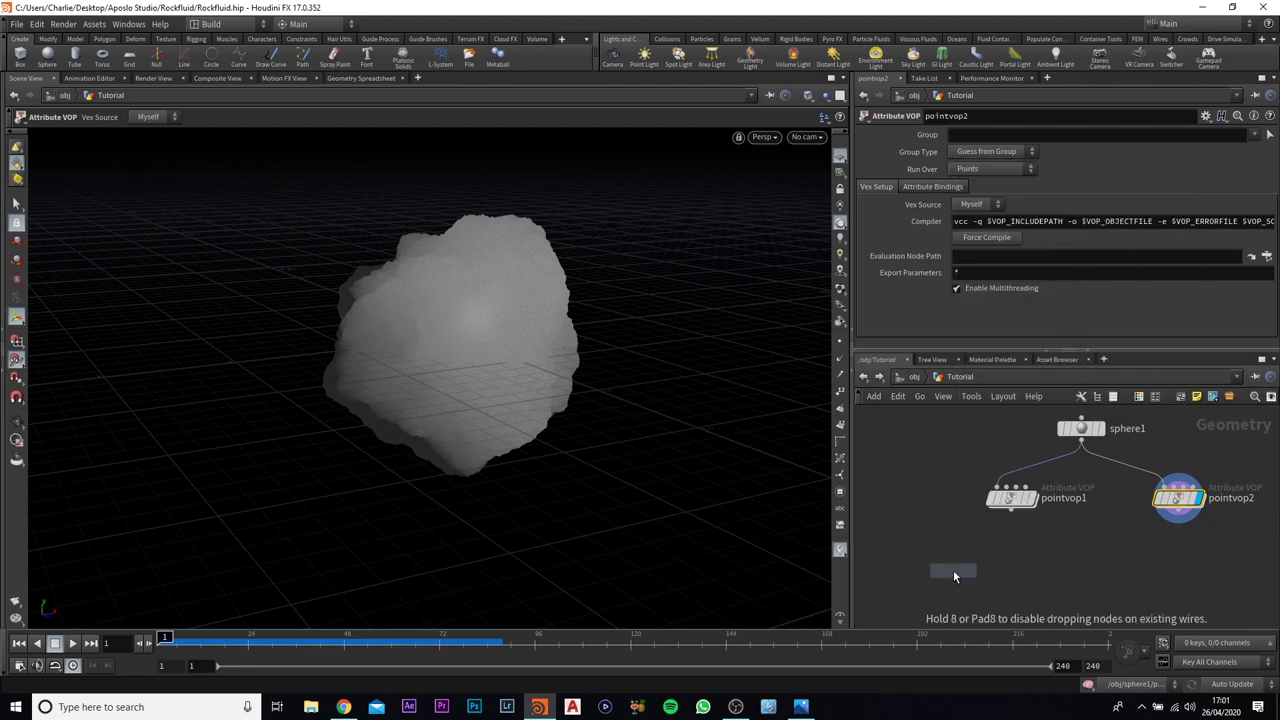
left_click(1015, 567)
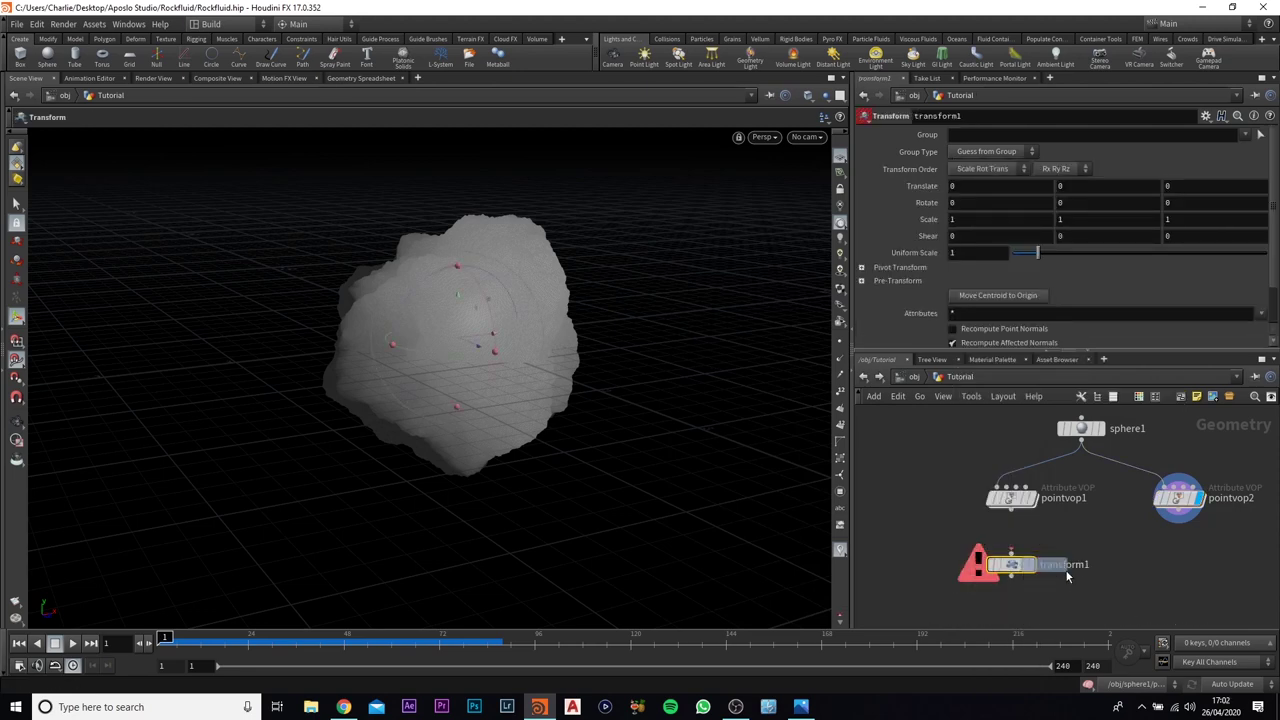
left_click_drag(1066, 576, 1179, 511, "alt")
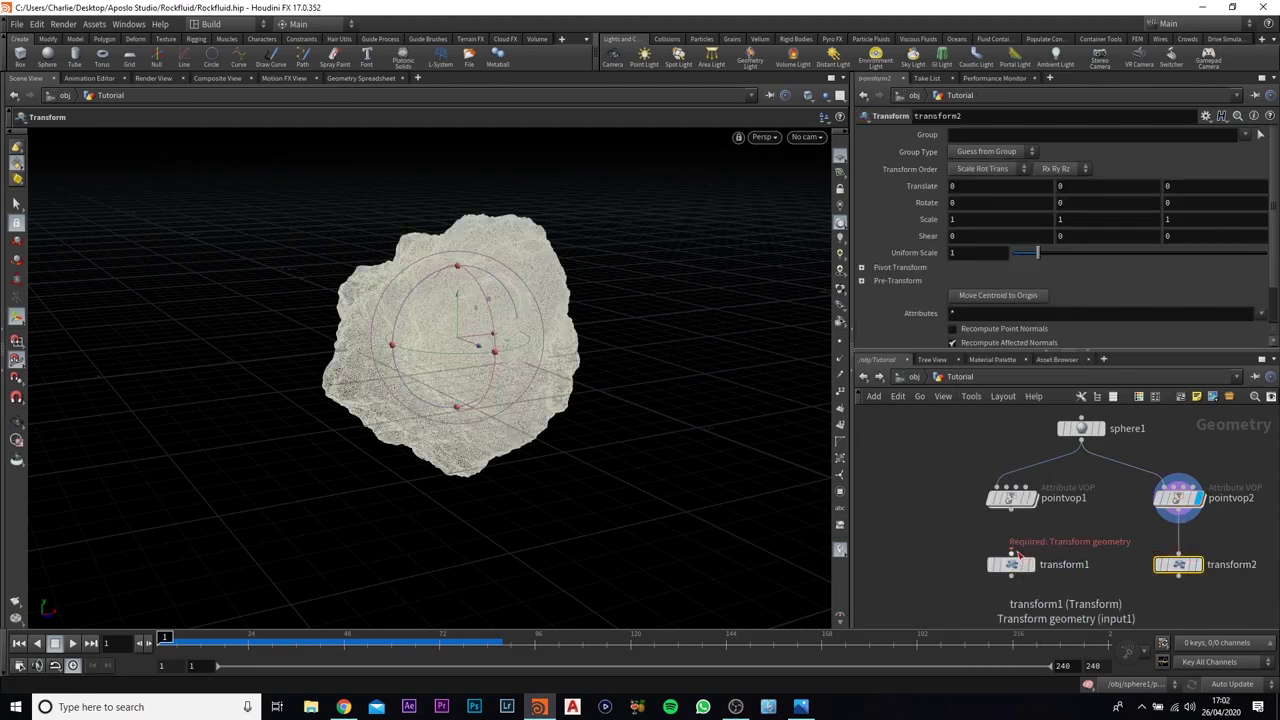
left_click_drag(1012, 553, 1012, 509)
left_click_drag(1014, 565, 1014, 550)
middle_click_drag(1040, 571, 1052, 540)
left_click_drag(1190, 533, 1190, 519)
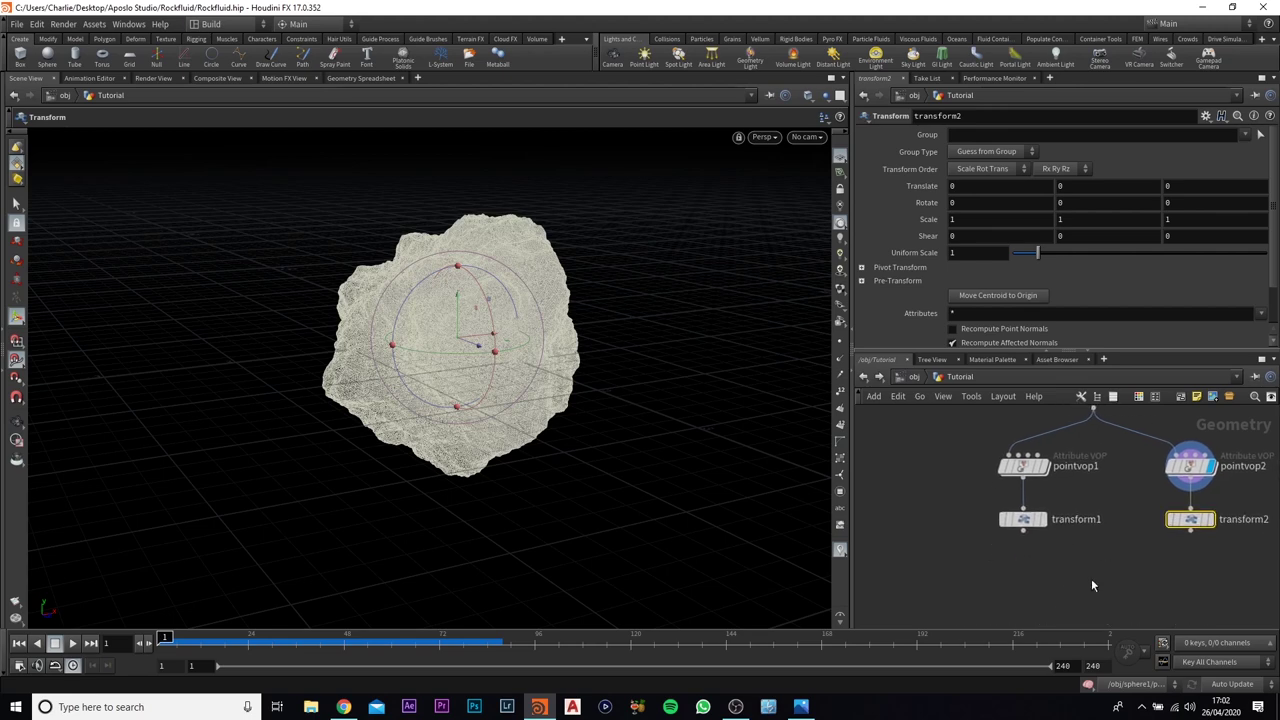
Add a Color node, duplicate it, and wire one below each of the two Transform nodes.
key("Tab")
type("co")
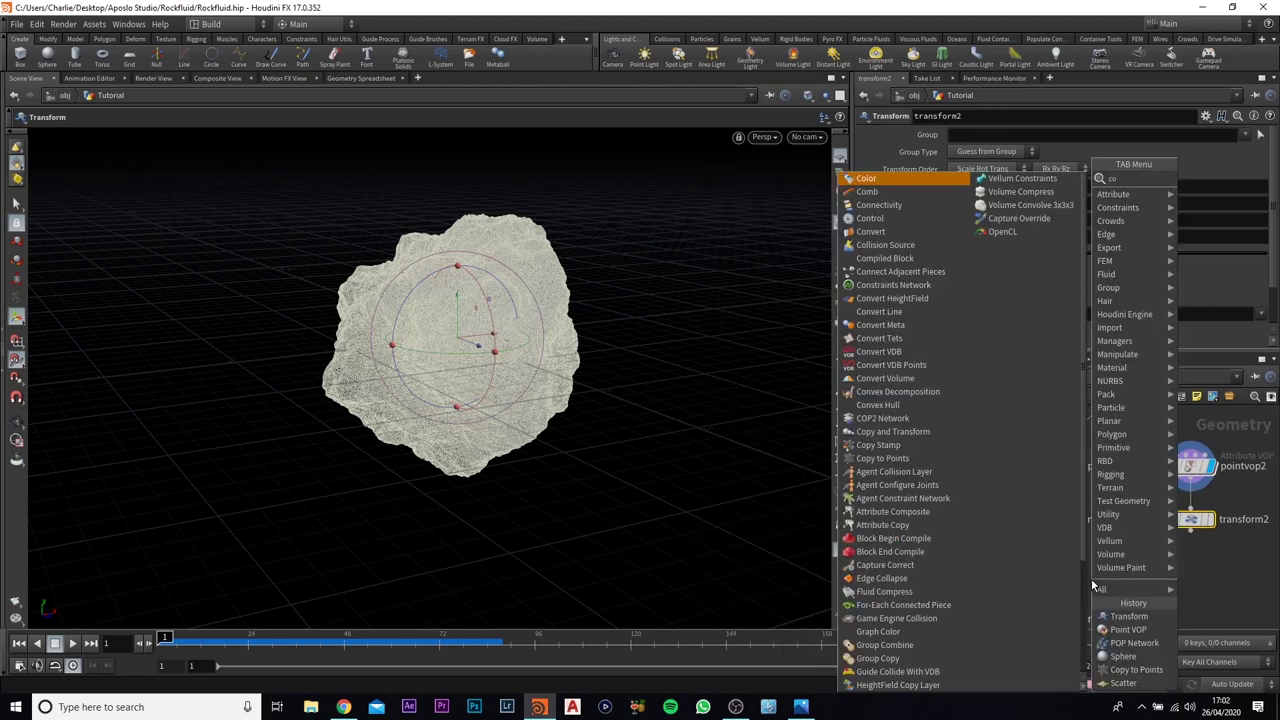
key("Return")
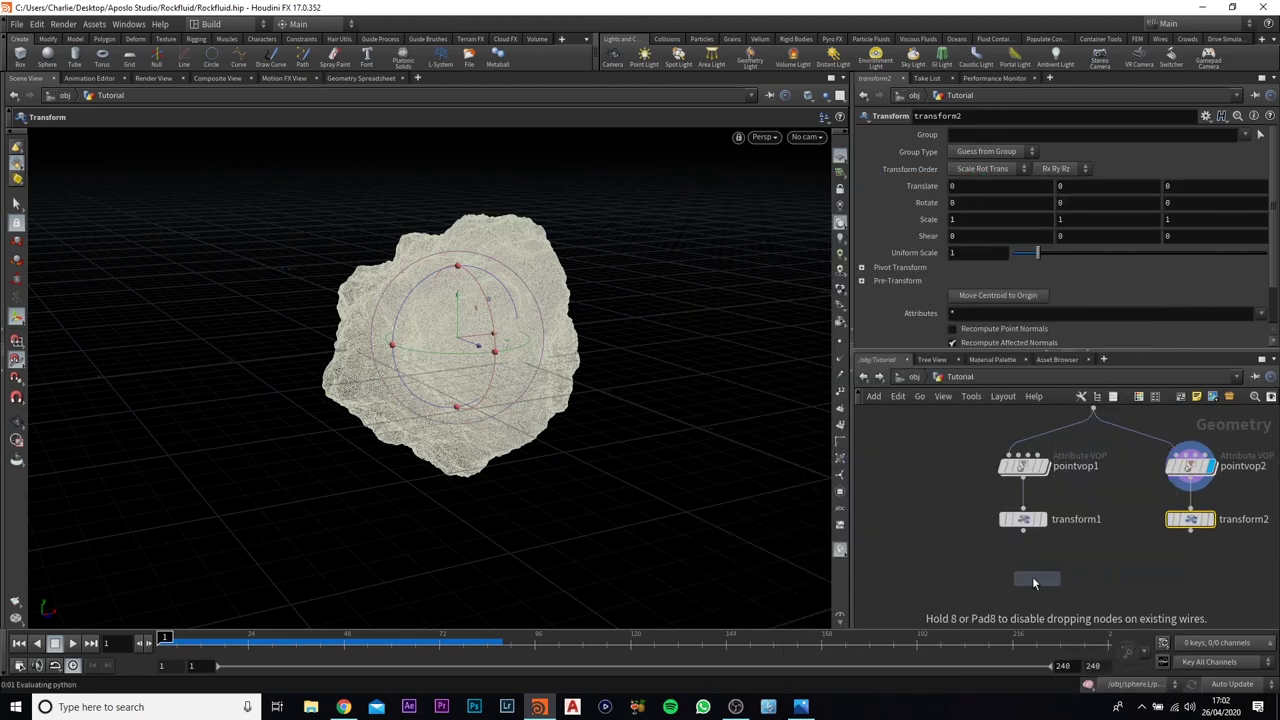
left_click(1076, 577)
left_click_drag(1079, 577, 1191, 530, "alt")
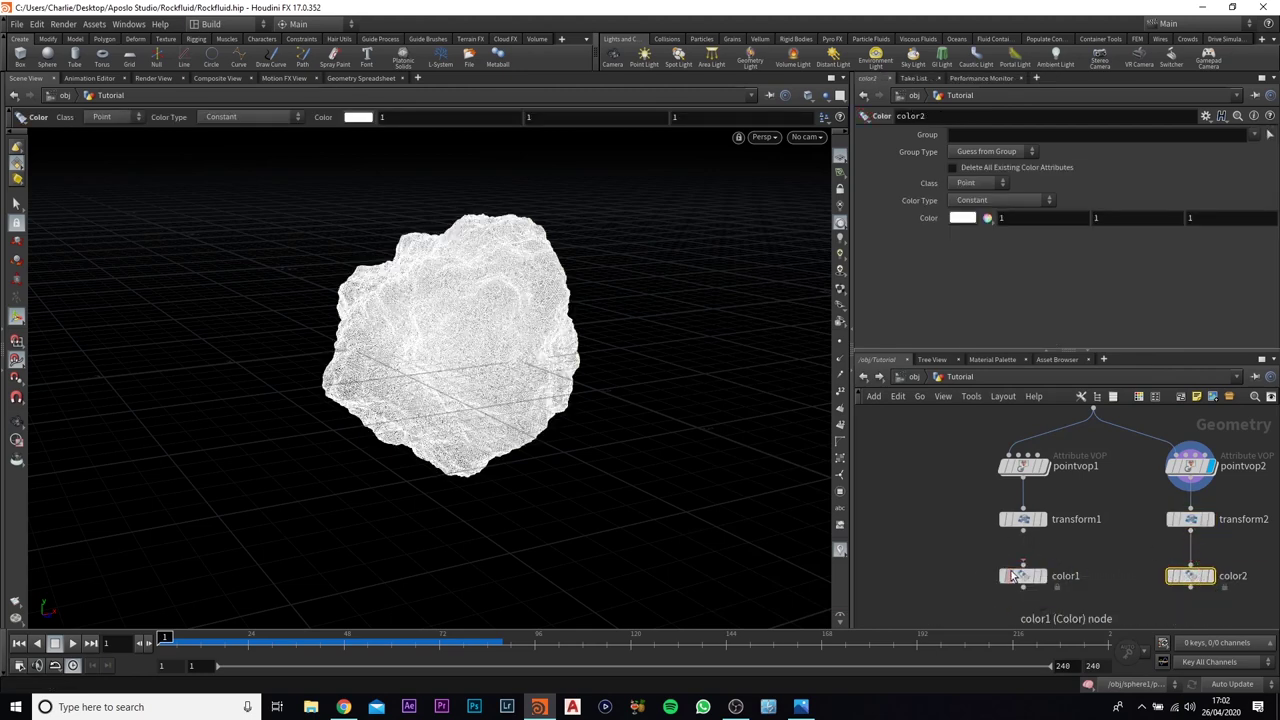
left_click_drag(1023, 564, 1023, 530)
left_click_drag(1022, 576, 1022, 569)
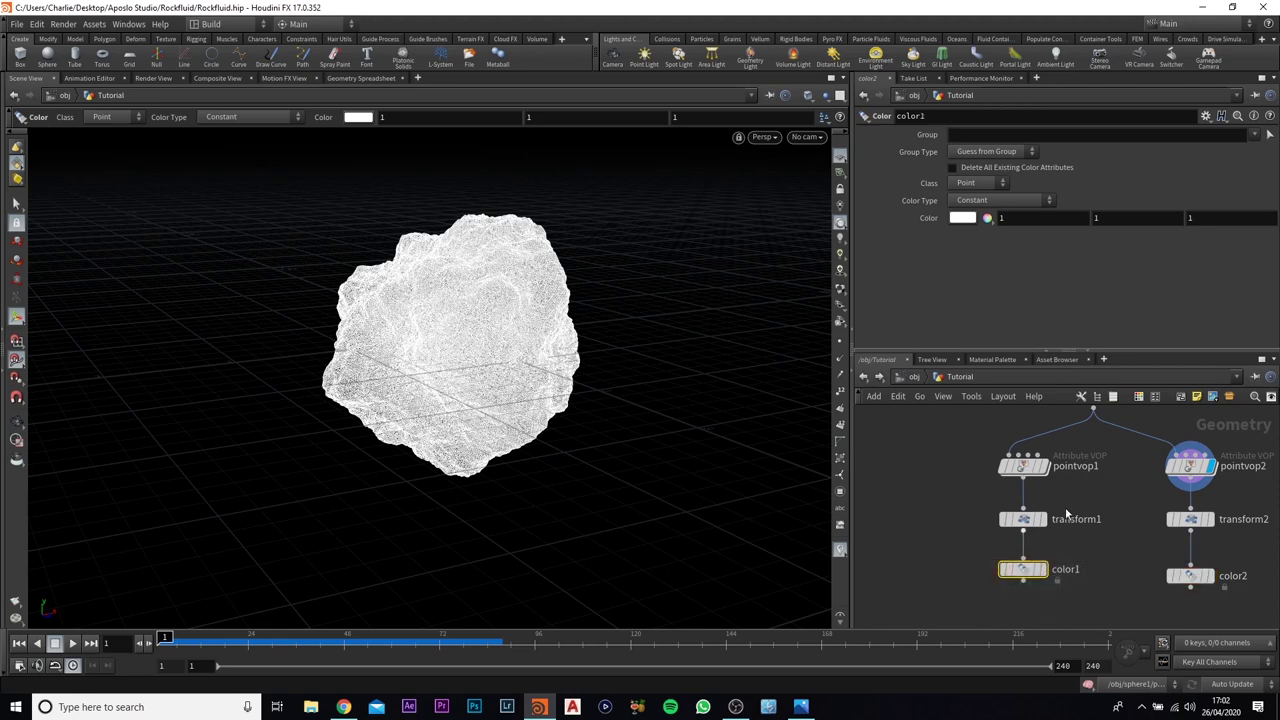
Set color1 of the first branch to black and color2 of the second branch to red (0.9, 0, 0).
left_click(962, 220)
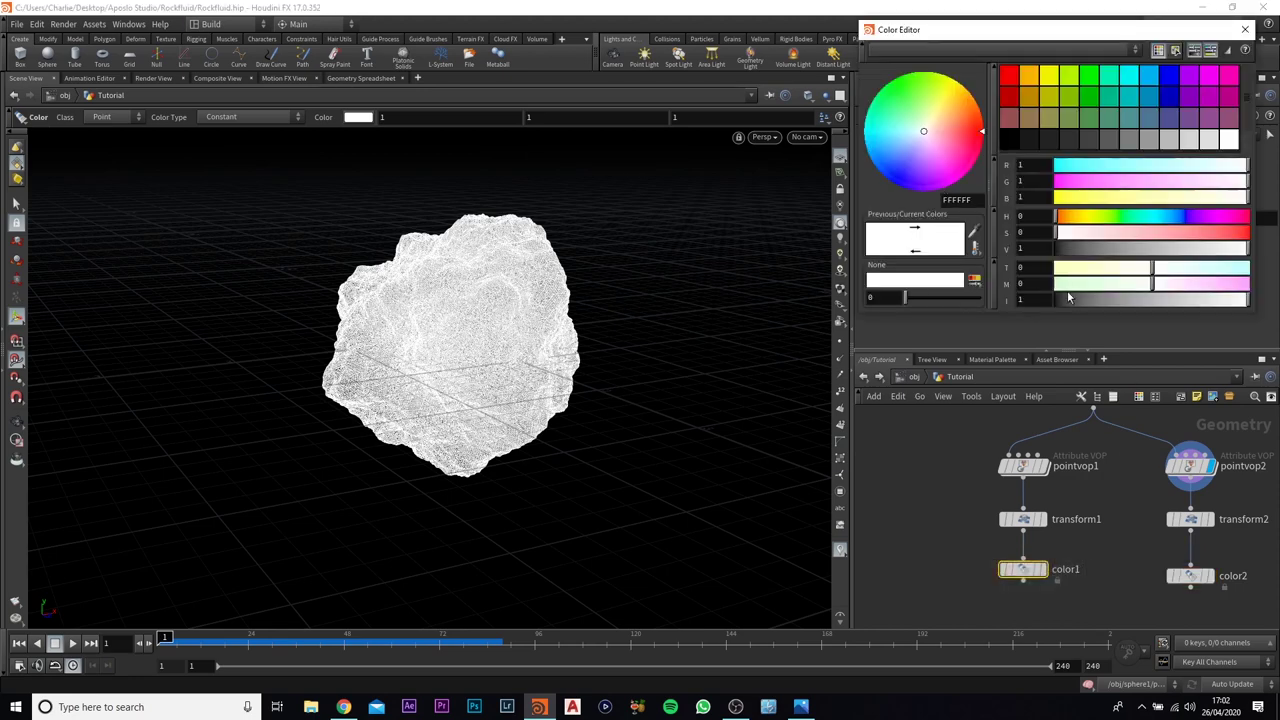
left_click_drag(1068, 297, 1052, 297)
left_click(1245, 29)
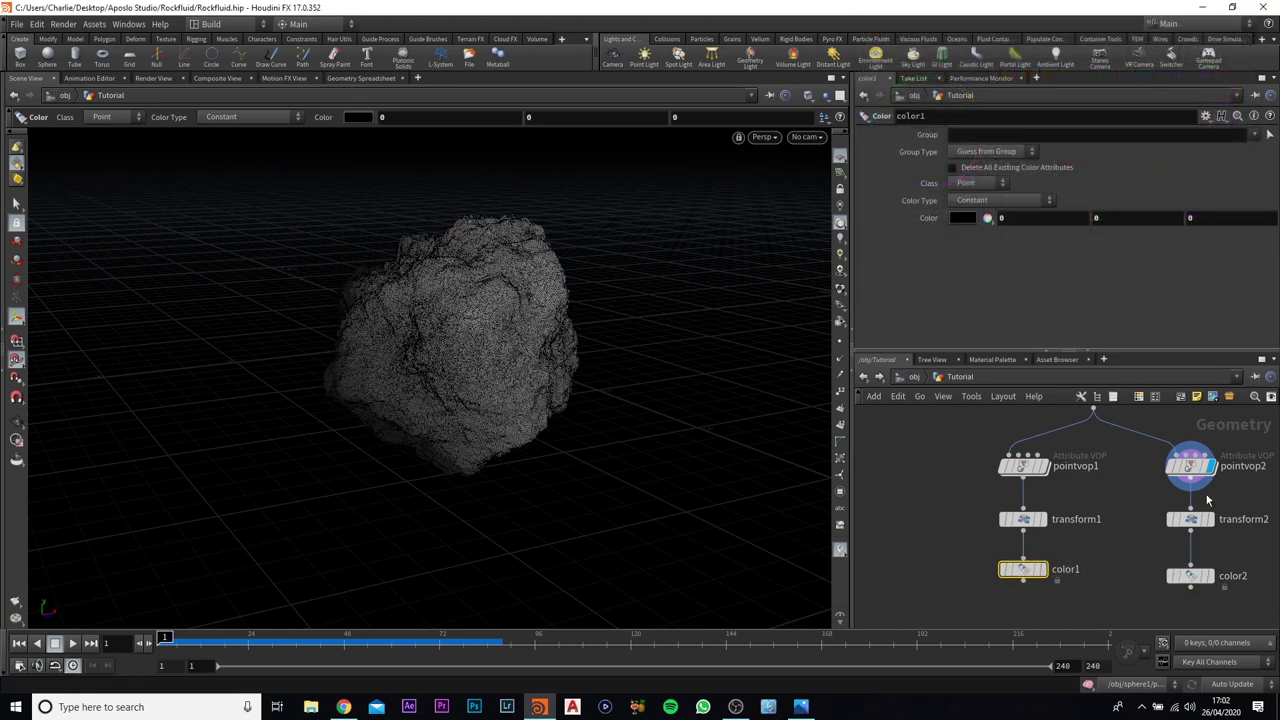
left_click(1172, 580)
left_click(962, 218)
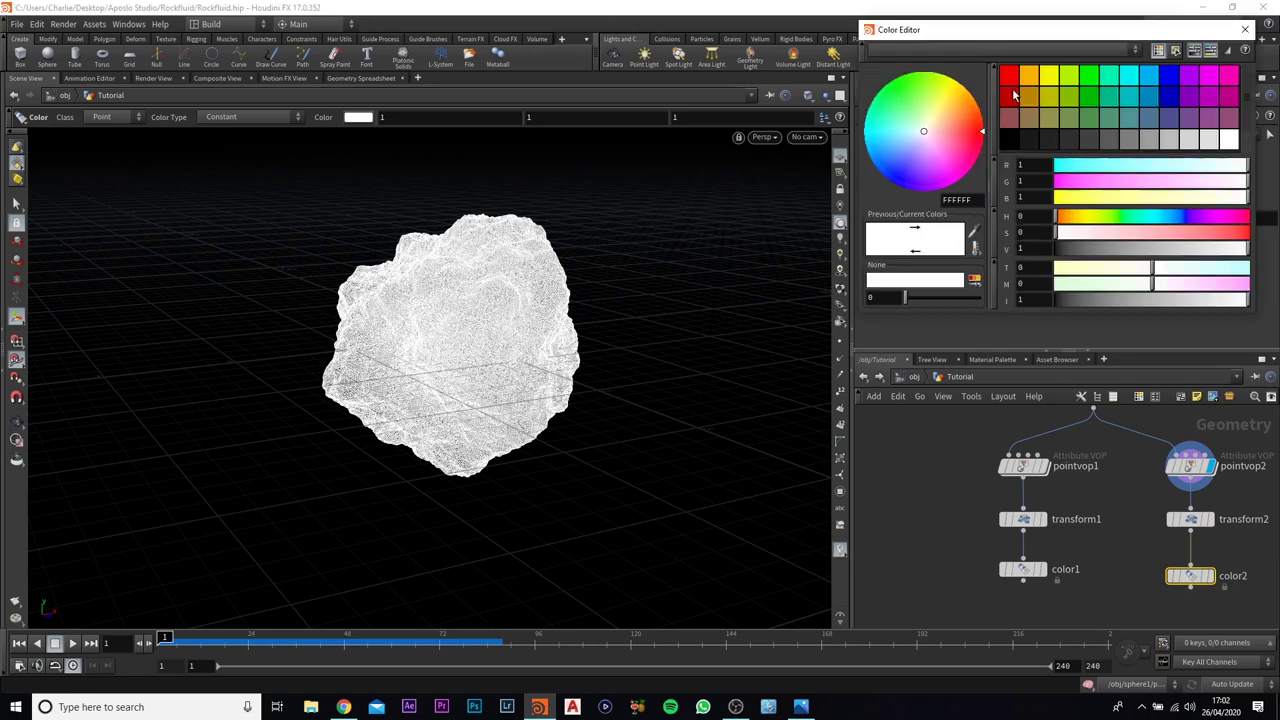
left_click(1009, 77)
left_click(1245, 31)
Add a Merge node below the branches, wire both Color nodes into it, and display the merged result.
key("Tab")
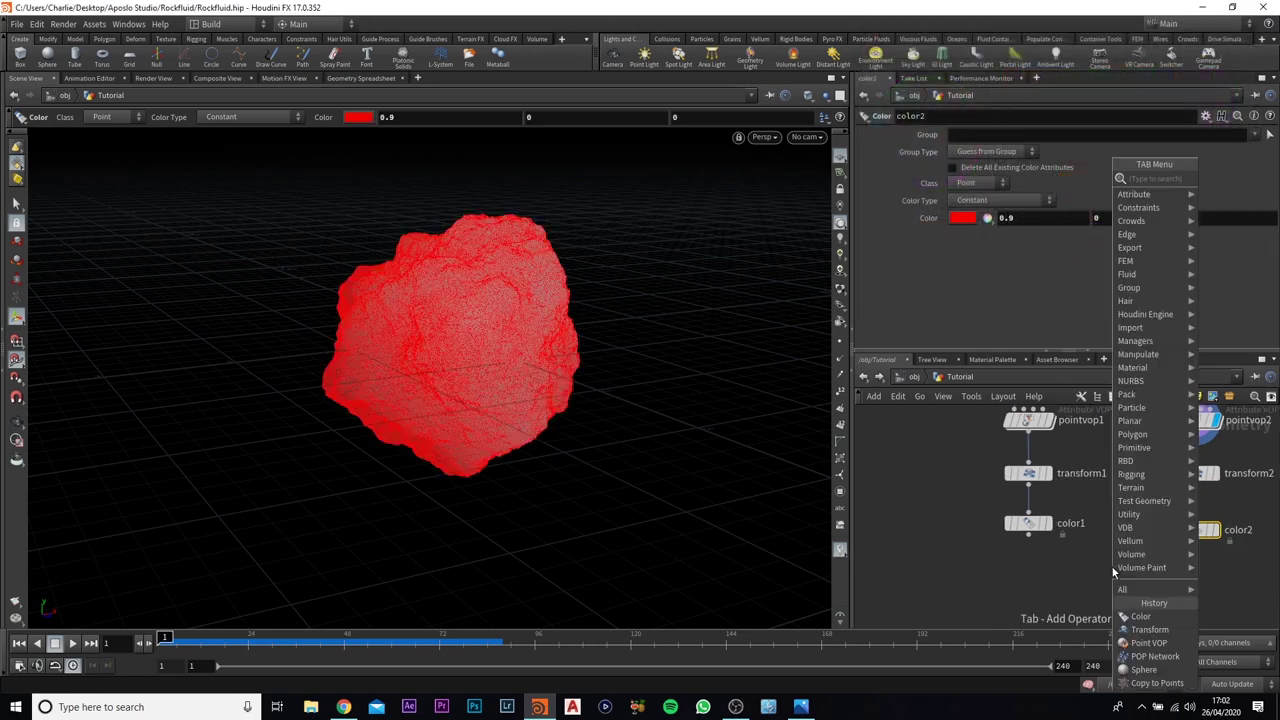
type("merge")
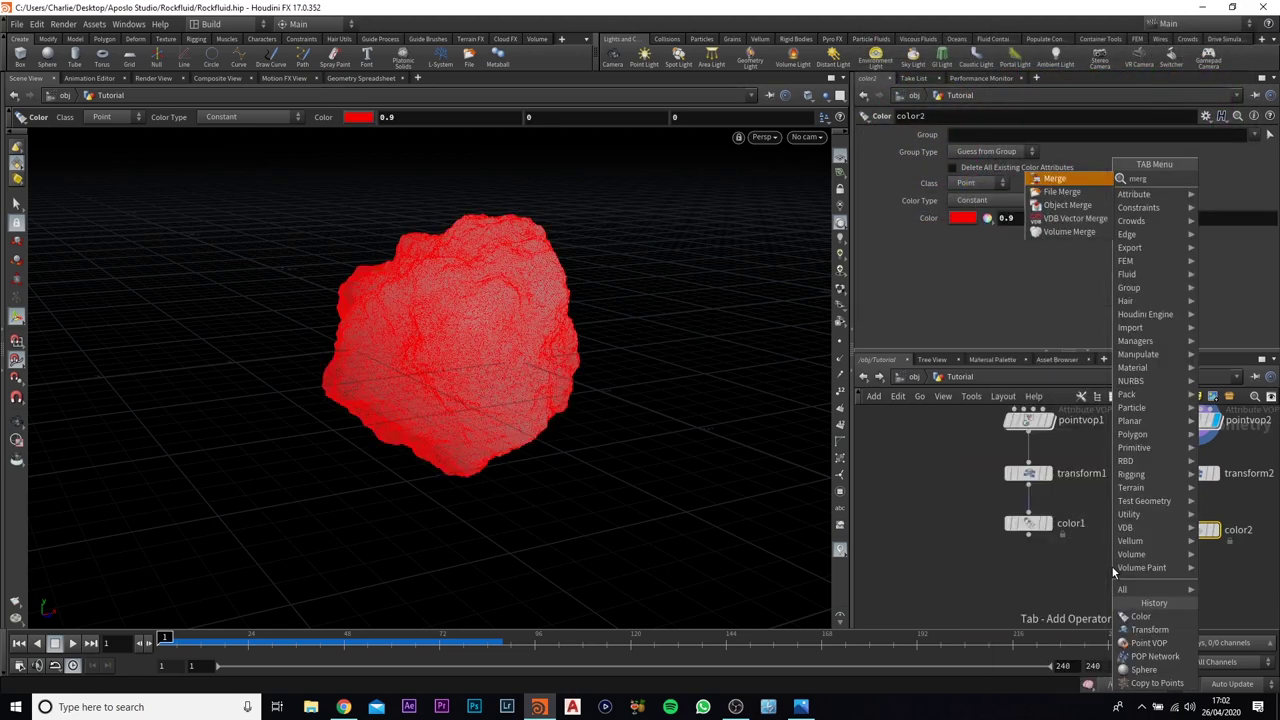
key("Return")
left_click_drag(1110, 567, 1111, 596)
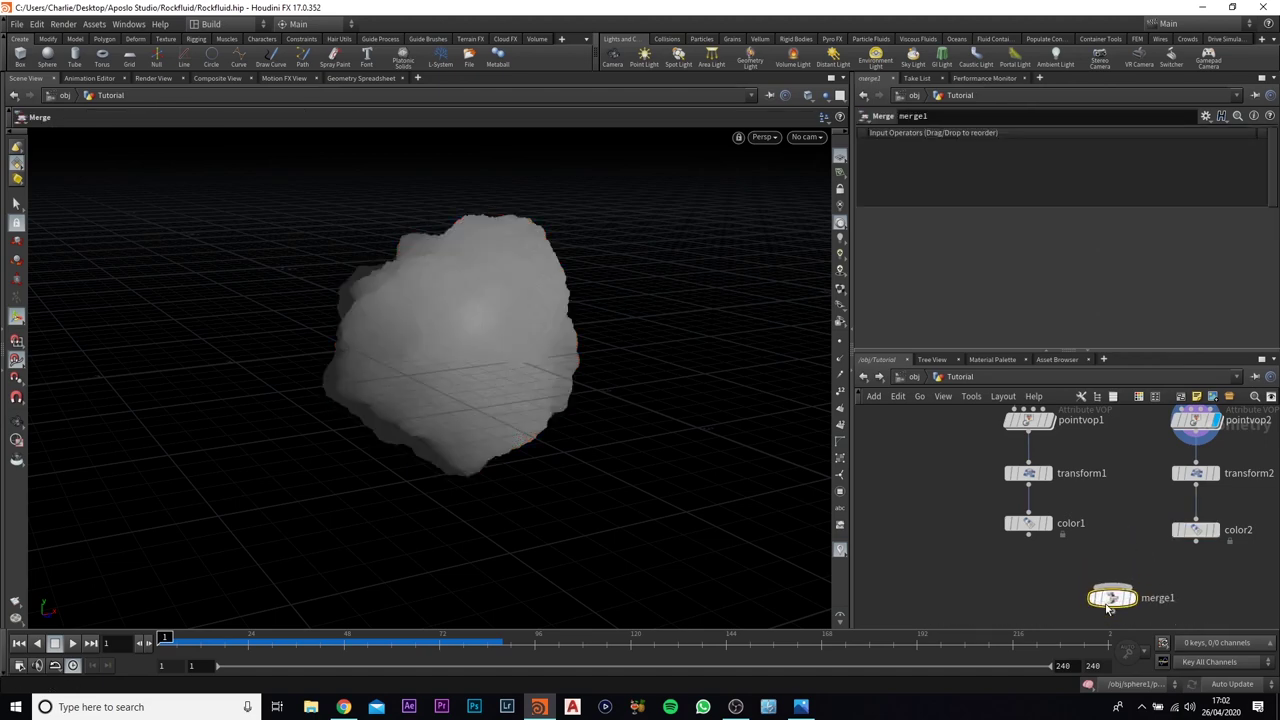
left_click_drag(950, 511, 1275, 573)
left_click_drag(1197, 543, 1124, 582)
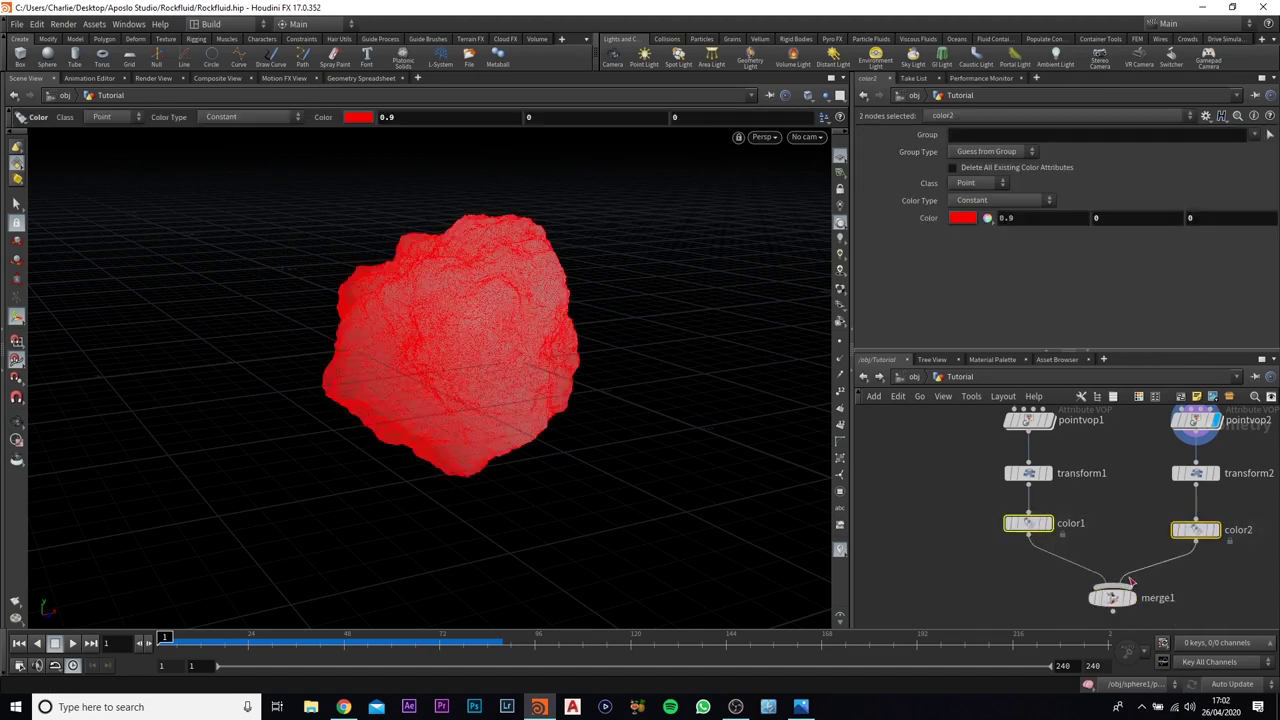
left_click(1140, 597)
middle_click_drag(1173, 601, 1163, 566)
left_click(1165, 564)
left_click(1062, 572)
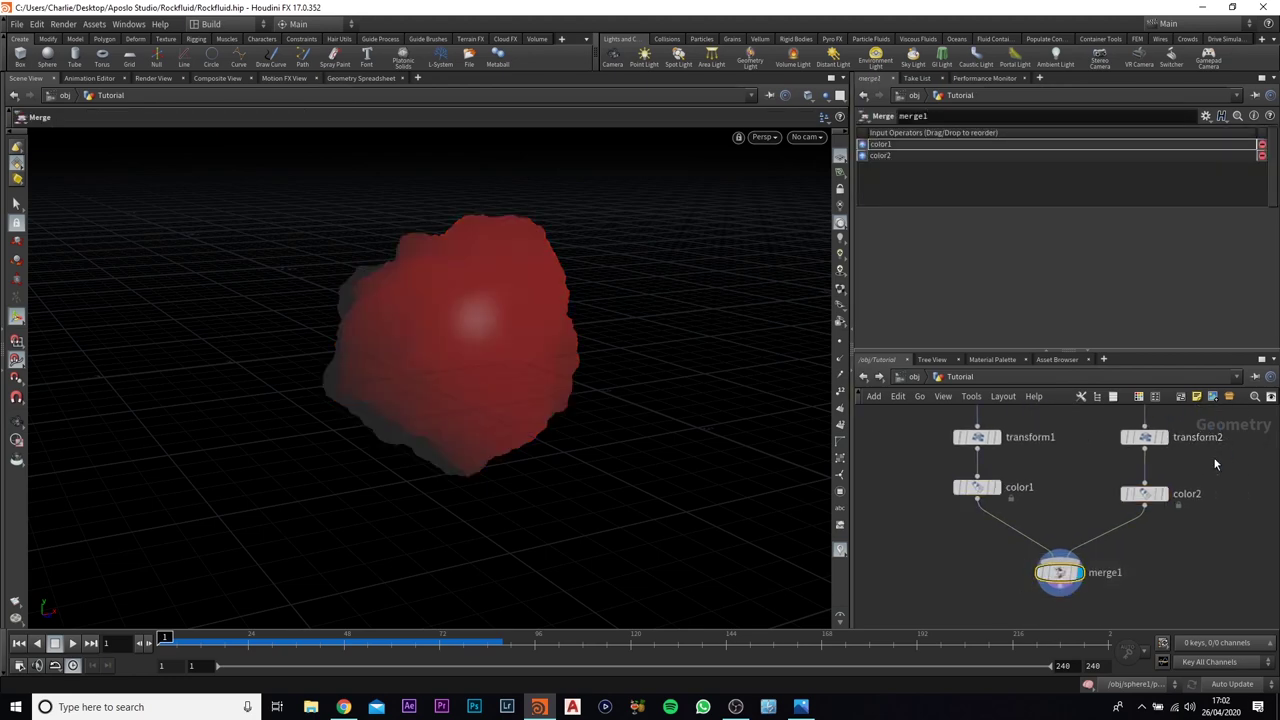
Rotate the second branch's rock with transform2 to about 18, 20 and -46 degrees so it intersects the black rock differently.
middle_click_drag(1046, 436, 1044, 470)
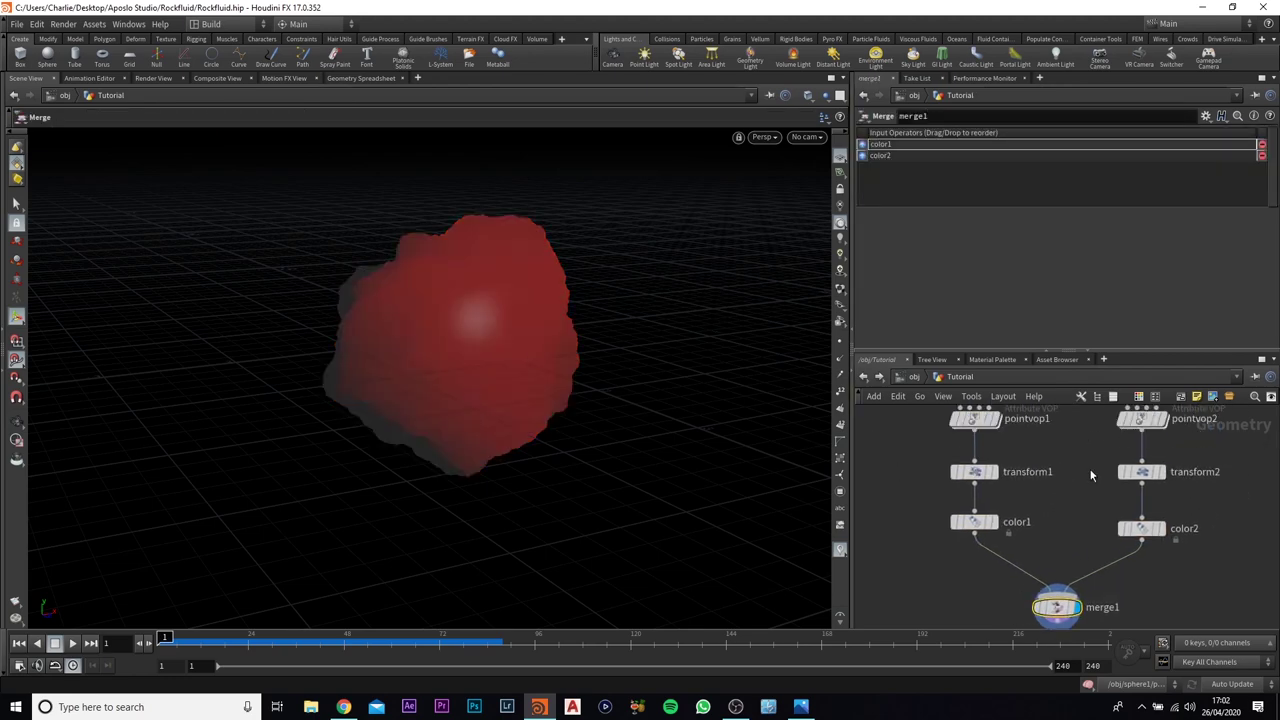
left_click_drag(1086, 456, 1229, 509)
left_click_drag(478, 367, 500, 340)
left_click_drag(502, 346, 401, 376)
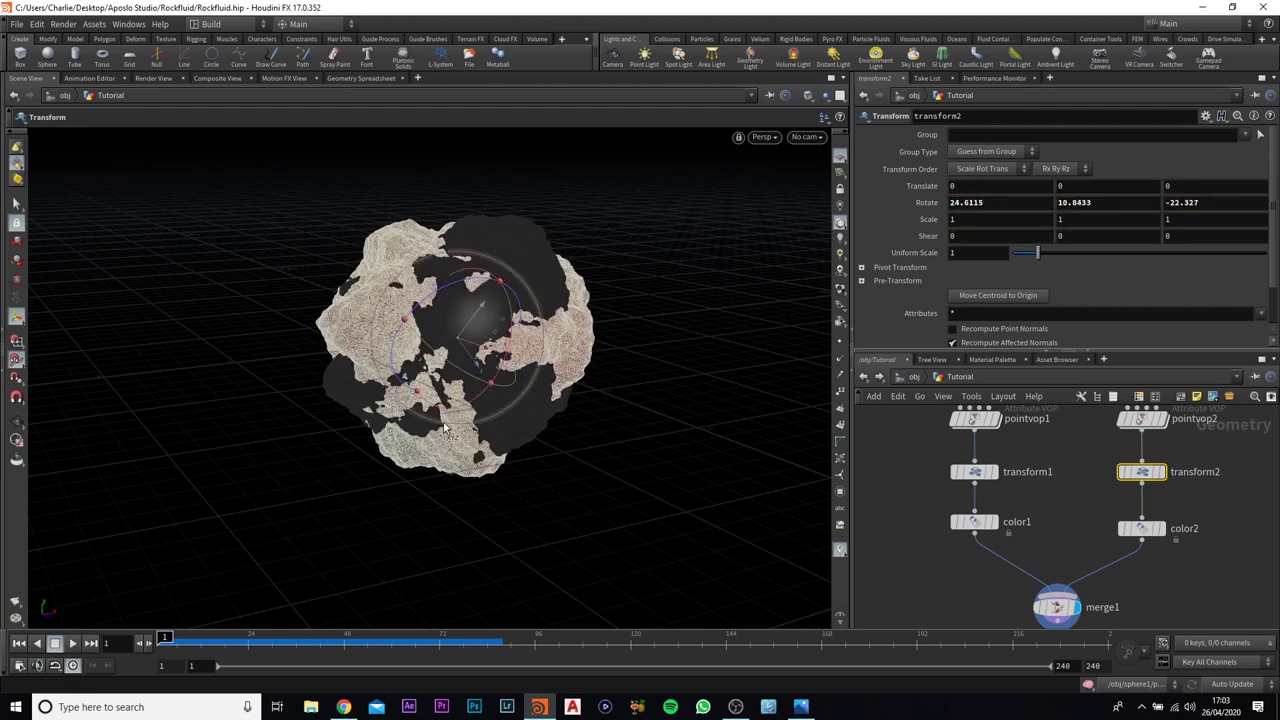
left_click_drag(429, 303, 316, 306)
Delete the Merge node joining the two coloured branches.
middle_click_drag(1167, 554, 1147, 479)
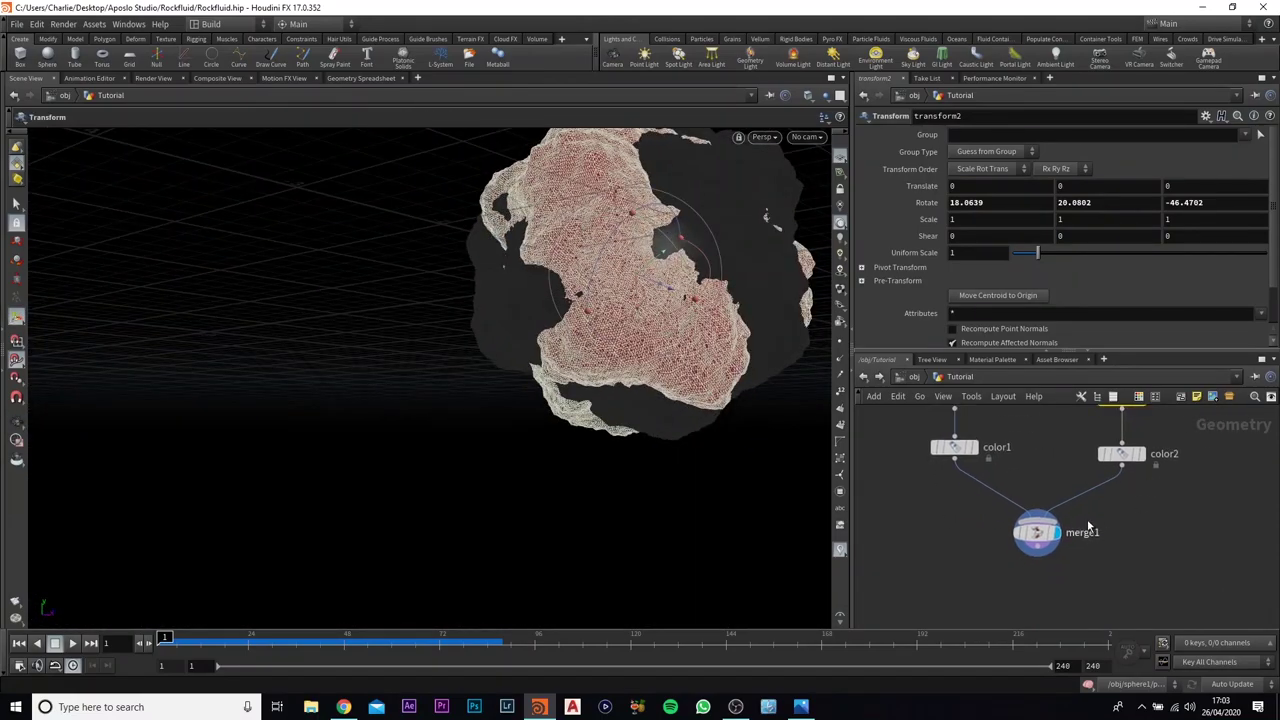
left_click(1140, 580)
left_click(1040, 546)
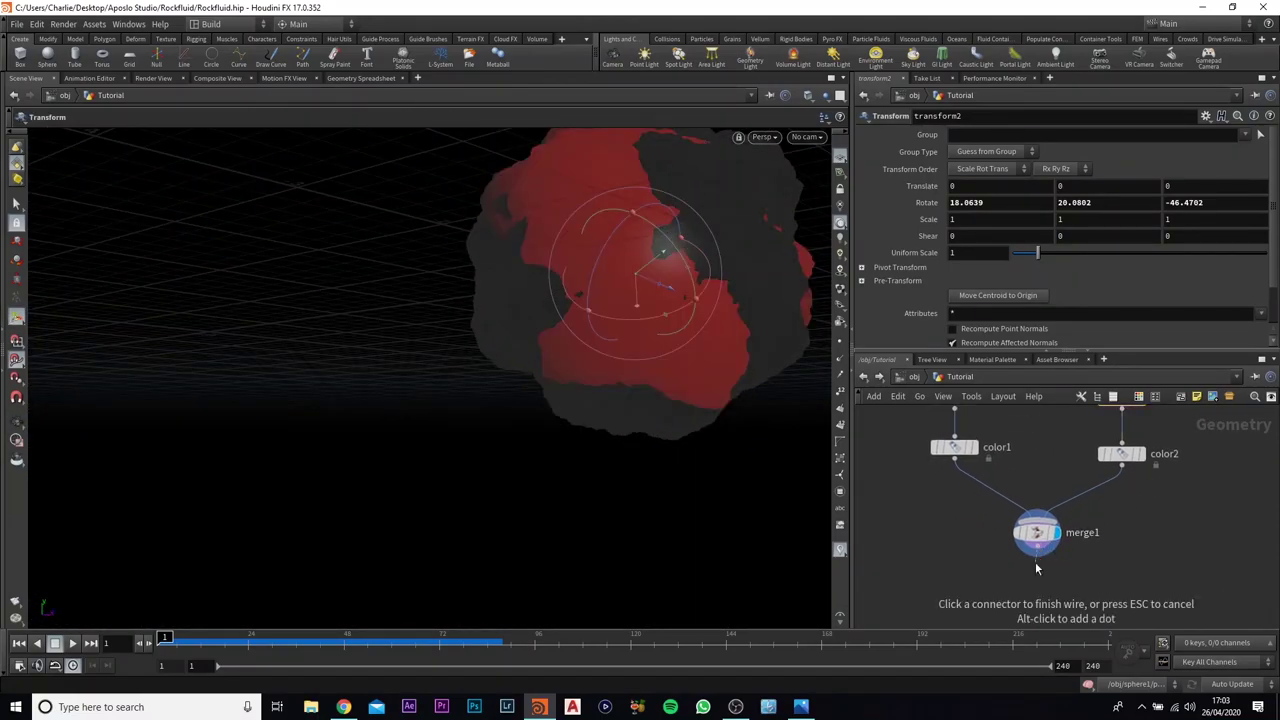
key("Escape")
left_click(1038, 533)
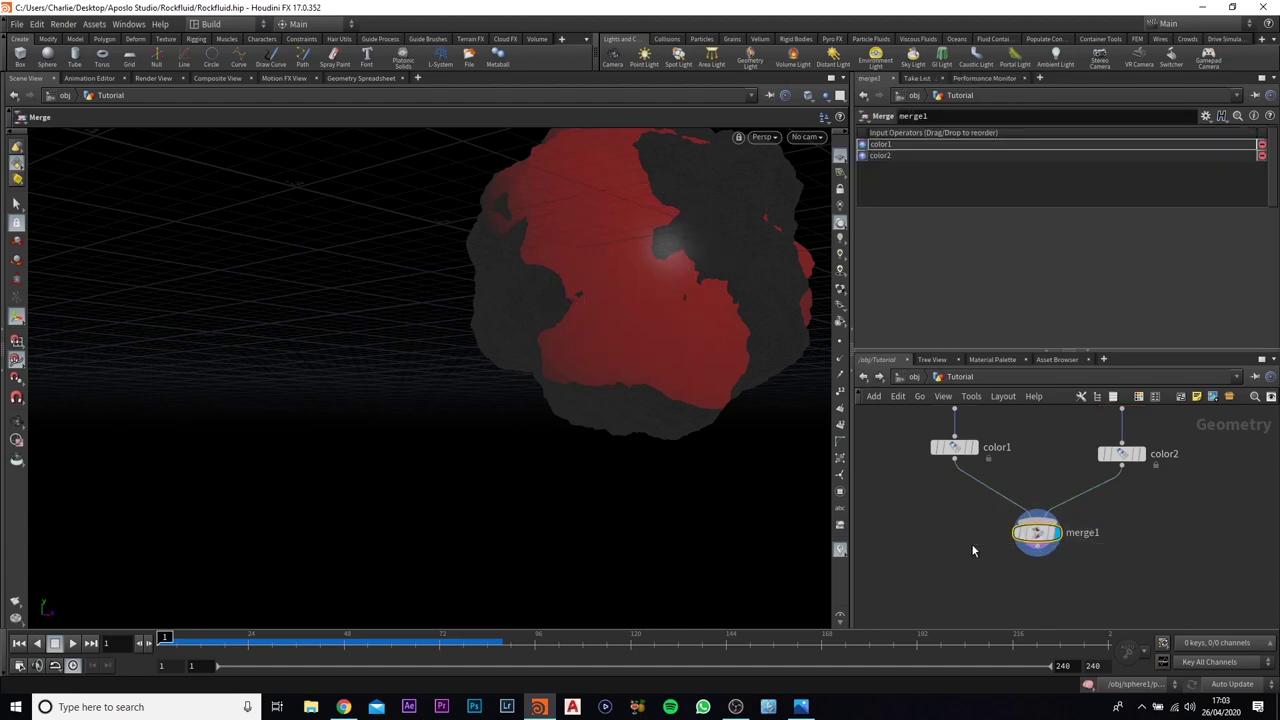
key("Delete")
Add an Attribute Transfer node with color1 in its first input and color2 in its second, and display its result.
key("Tab")
type("att")
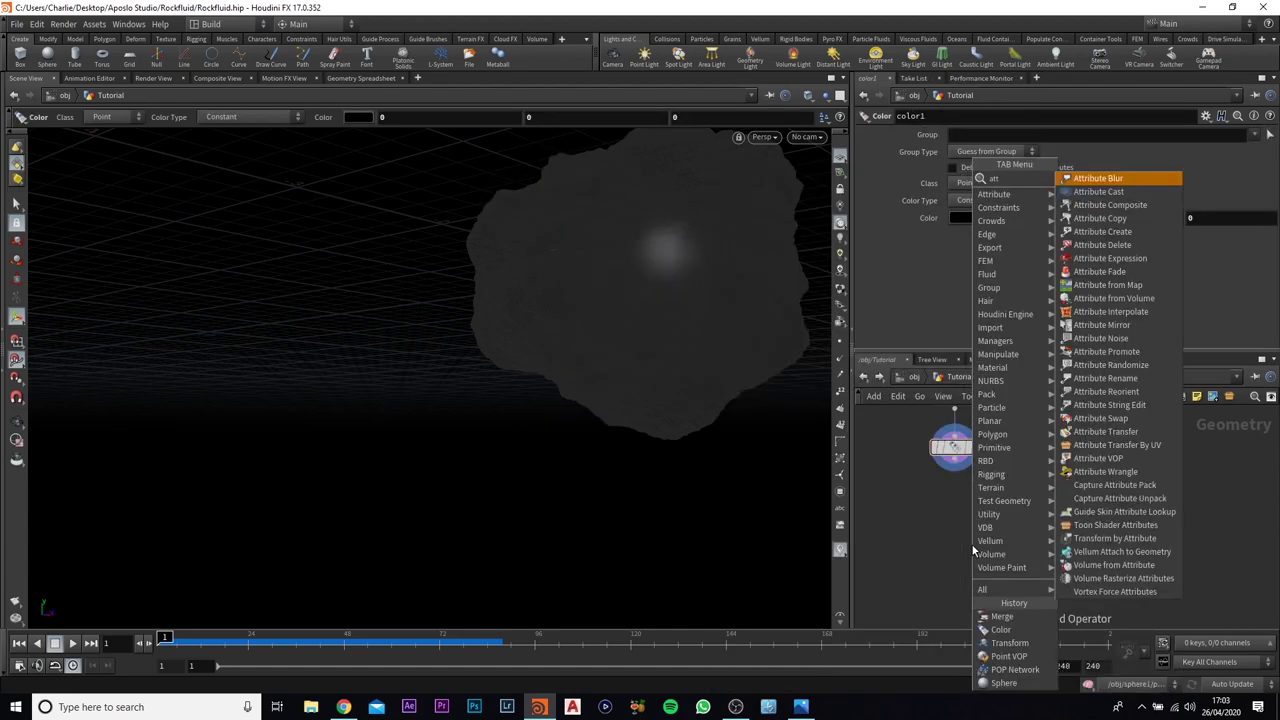
type(" tr")
key("Return")
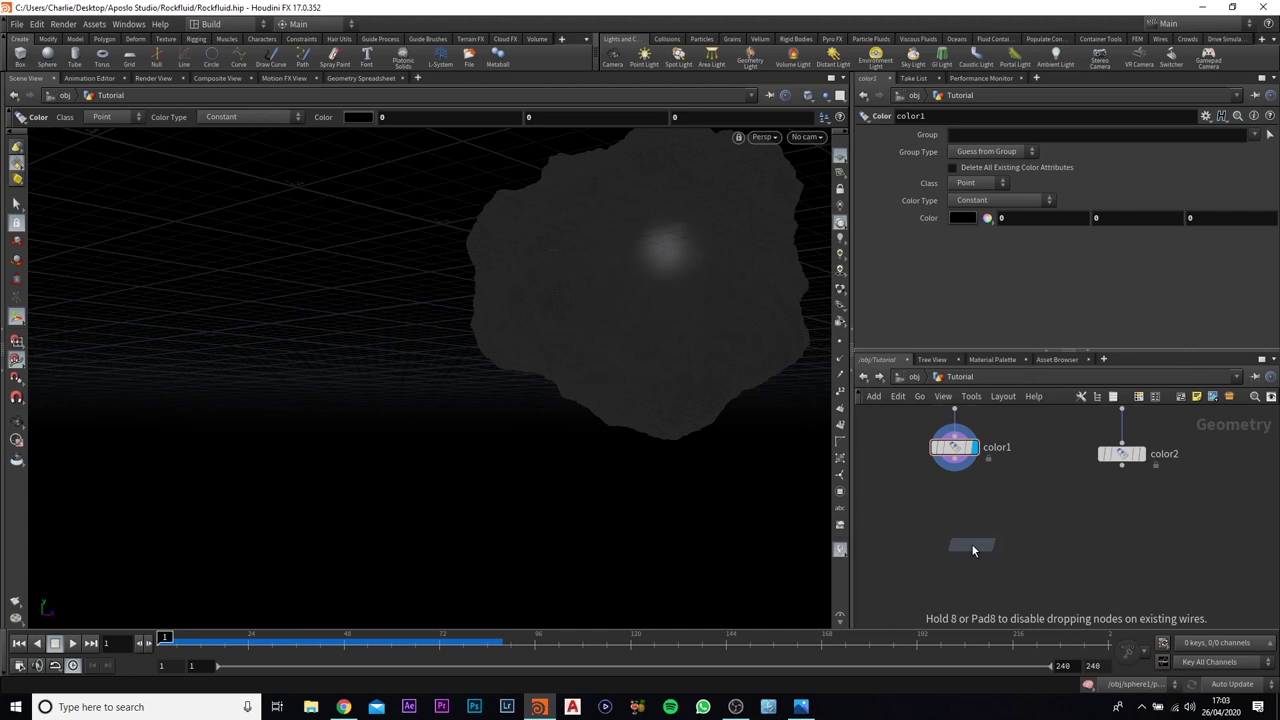
left_click(1088, 548)
left_click_drag(1080, 539, 955, 459)
scroll(1028, 474, "down", 2)
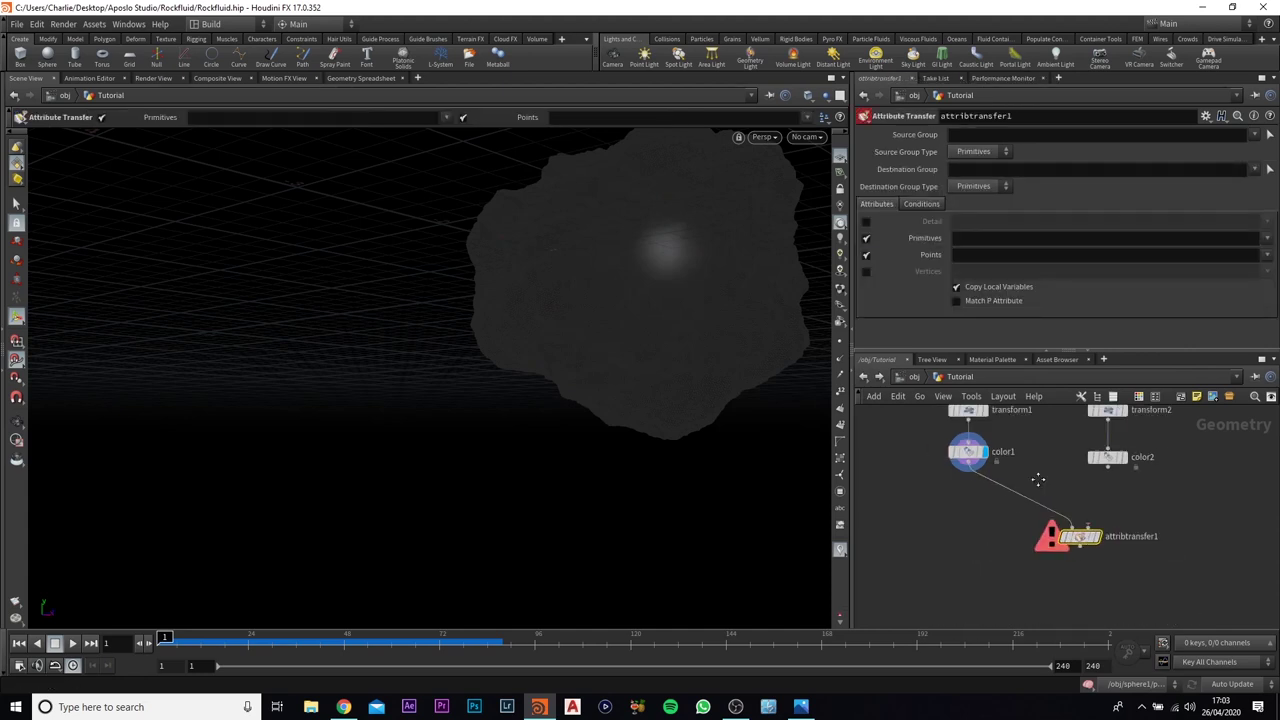
middle_click_drag(1037, 477, 1028, 496)
left_click_drag(1066, 560, 1096, 482)
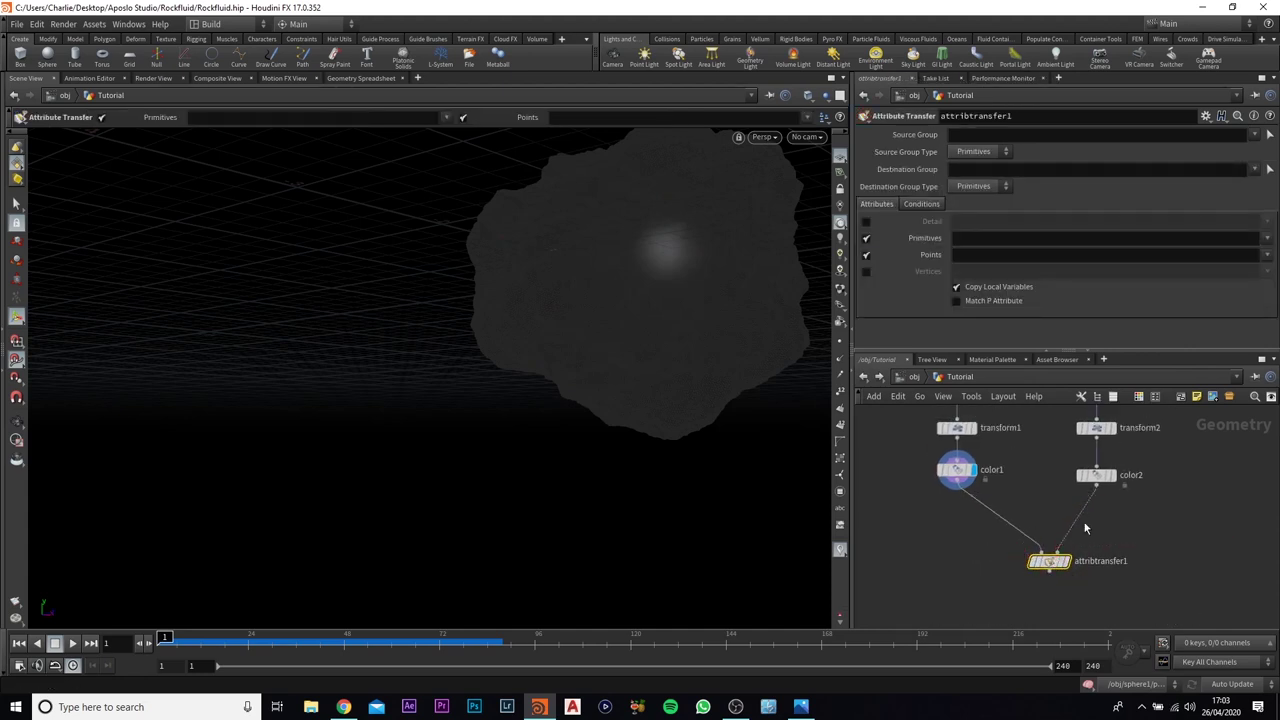
left_click(1068, 562)
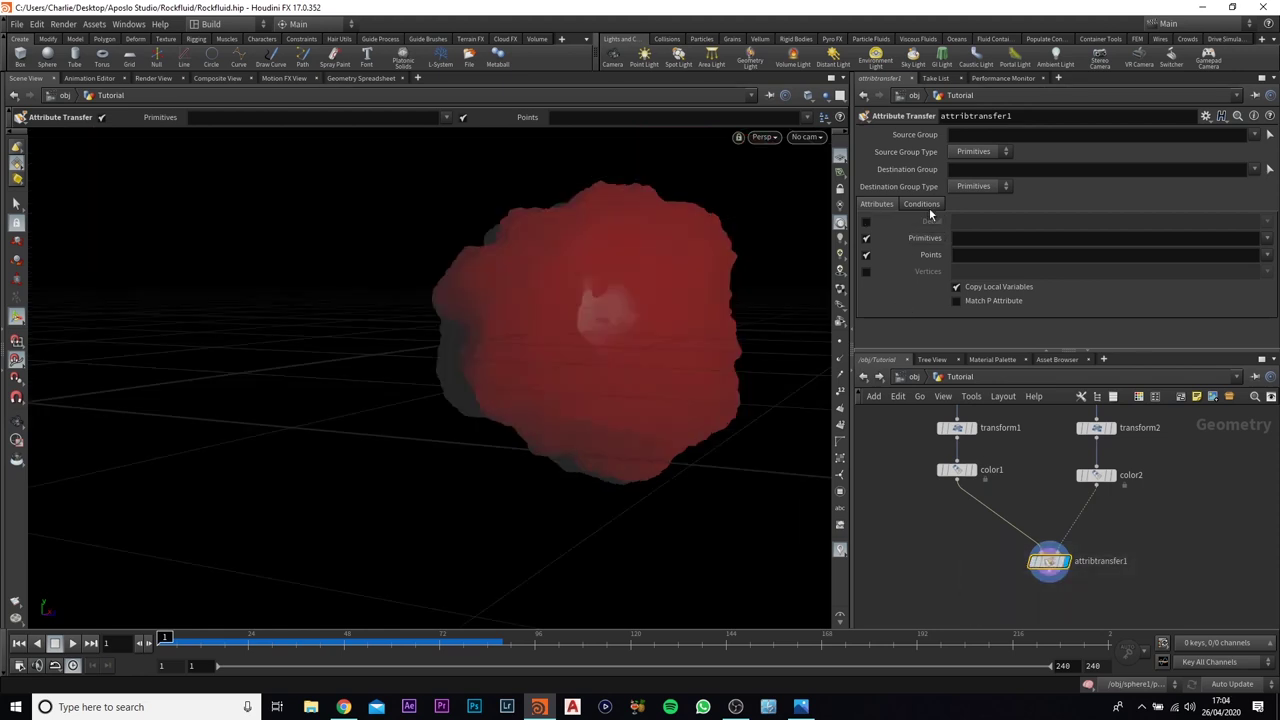
Set the Attribute Transfer node's Distance Threshold to 0.01 in its conditions.
left_click(929, 203)
left_click(980, 272)
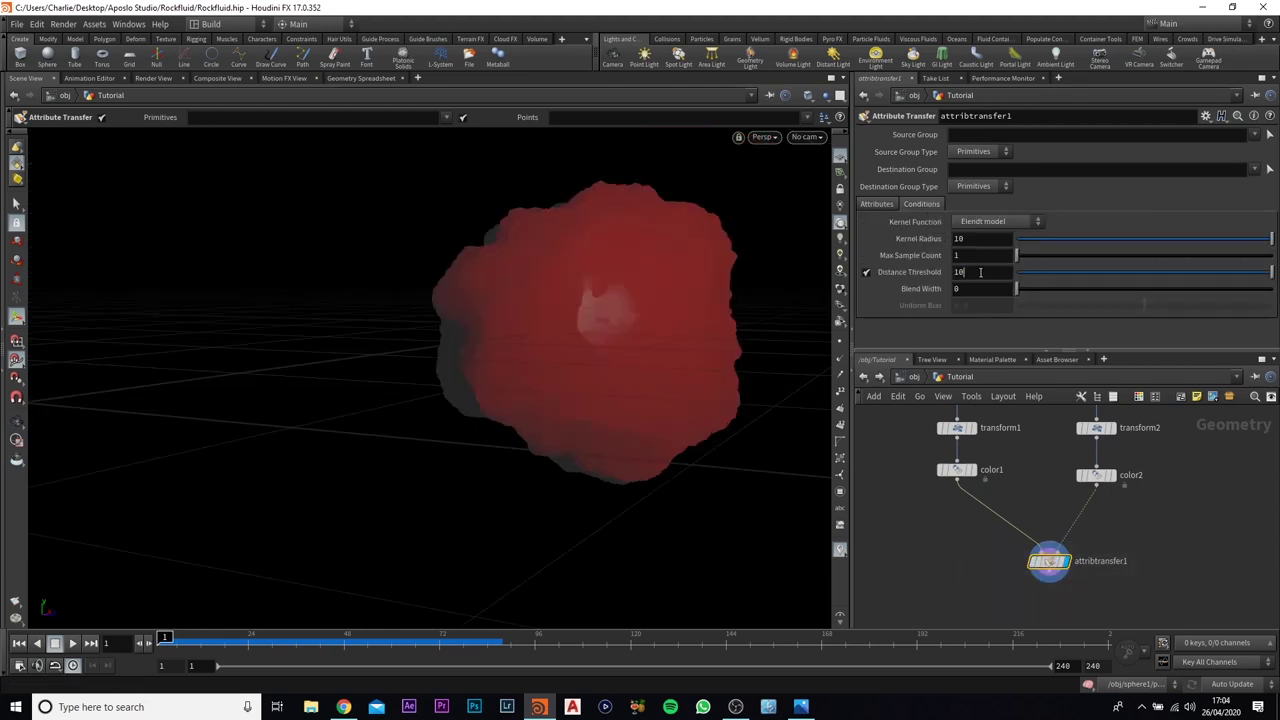
double_click(980, 272)
type("0.01")
key("Return")
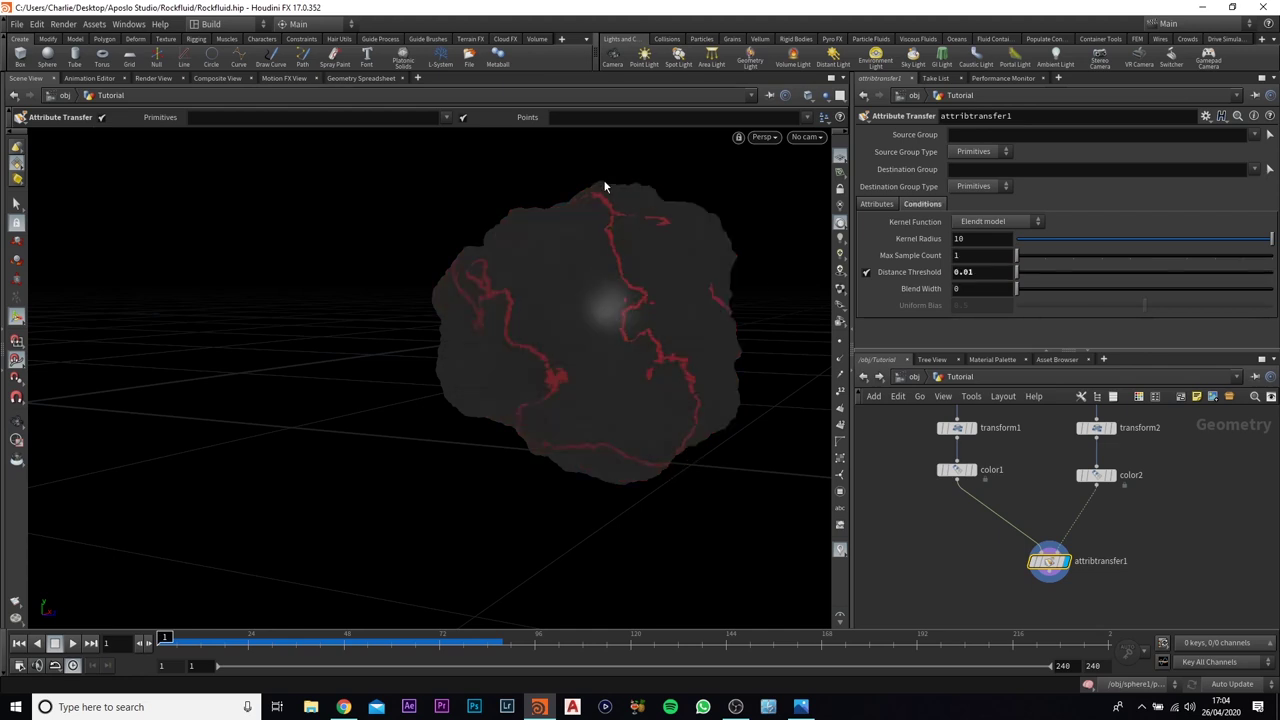
Overlay transform2's rock as a template to examine where it intersects the black rock, and turn the template off again.
middle_click_drag(967, 426, 951, 500)
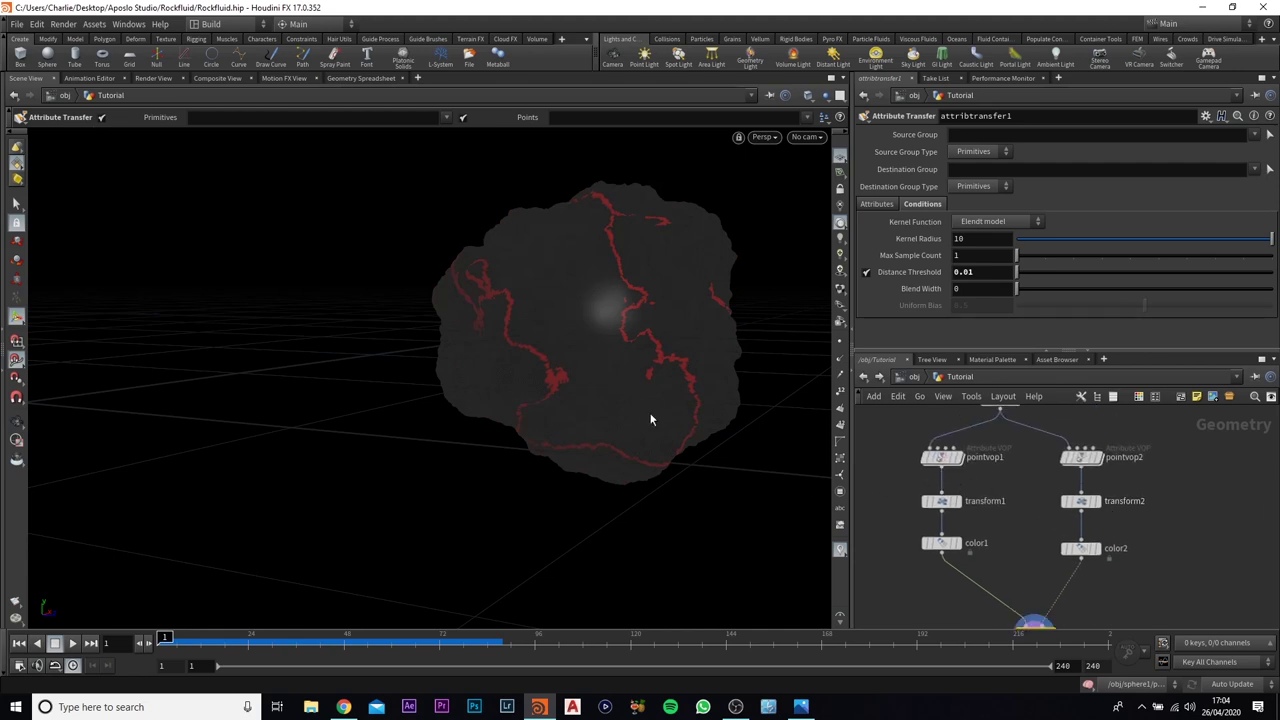
middle_click_drag(1175, 586, 1166, 570)
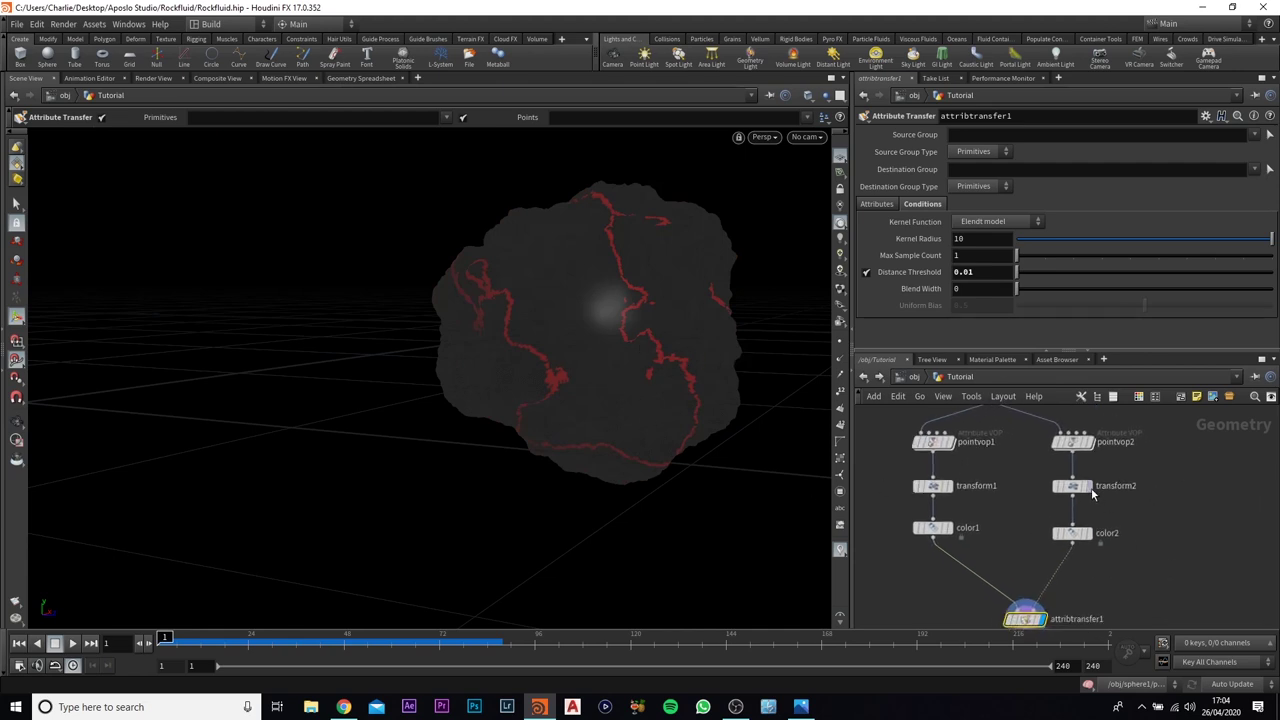
left_click(1094, 503)
left_click_drag(710, 366, 617, 338, "alt")
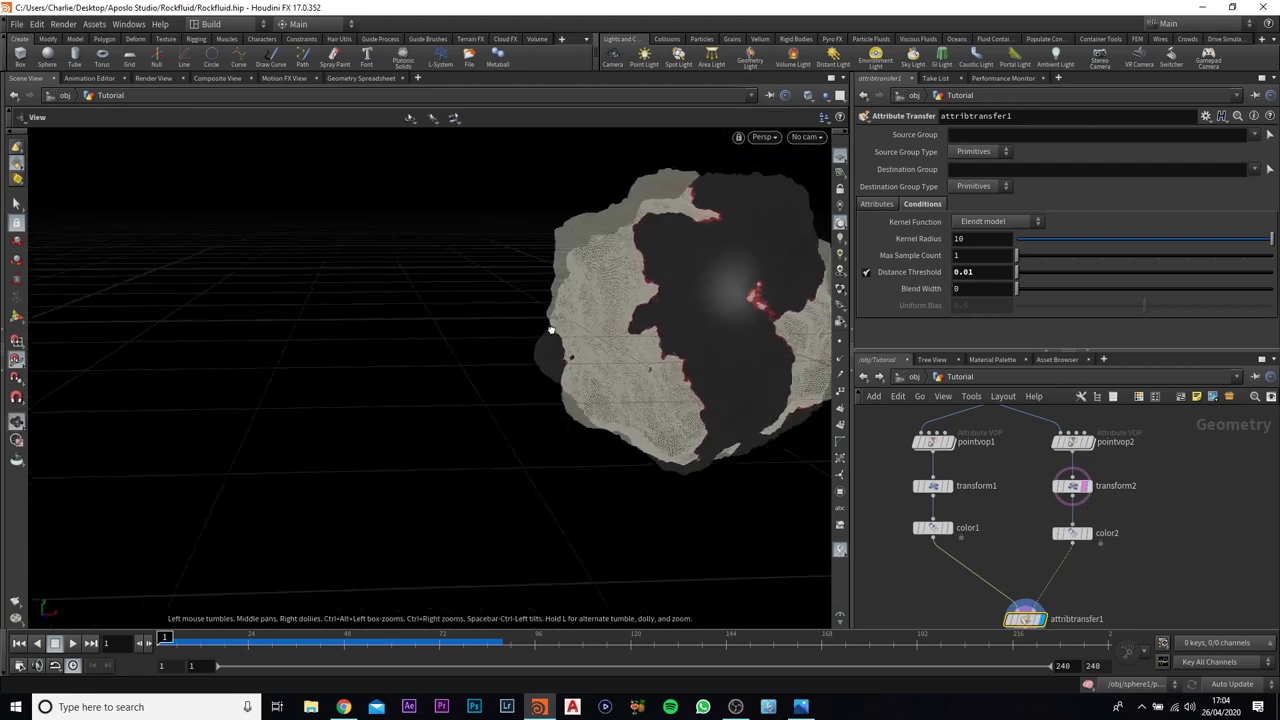
key("Return")
left_click_drag(651, 207, 800, 340)
middle_click_drag(1116, 542, 1100, 521)
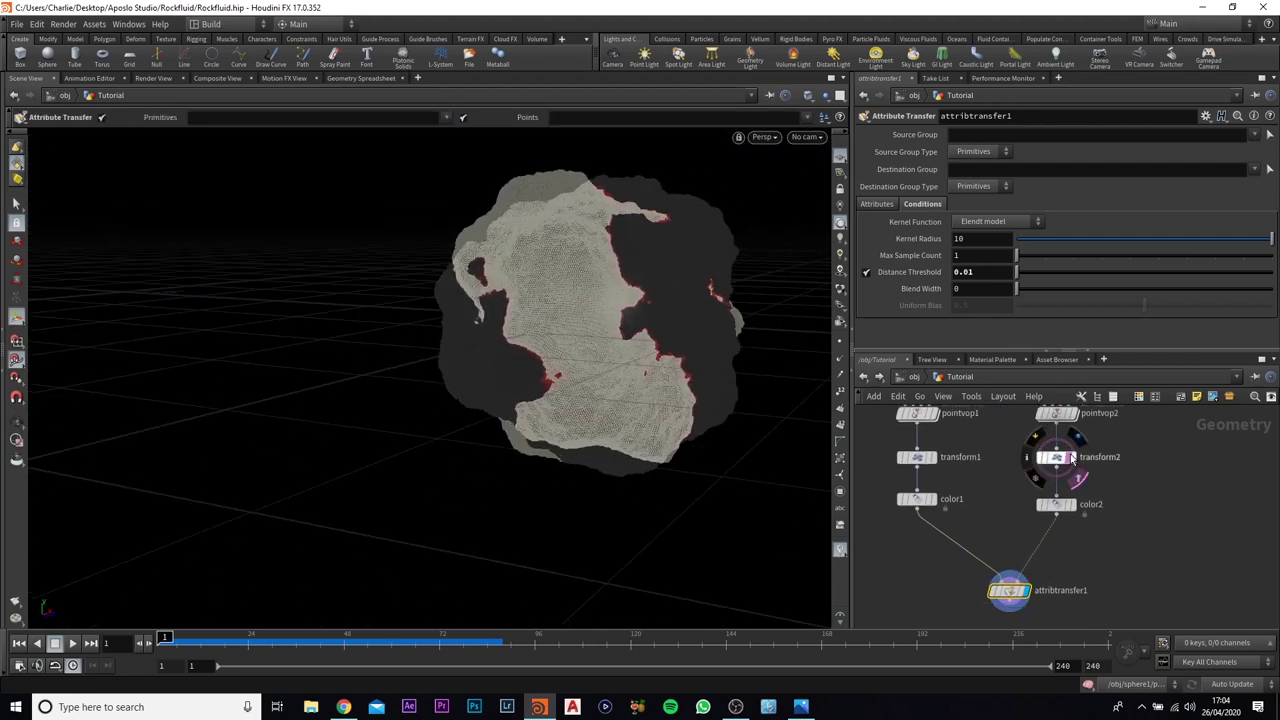
left_click(1072, 459)
Add a Scatter node below attribtransfer1, fed by its output, and display the scattered points.
middle_click_drag(1116, 565, 1153, 511)
middle_click_drag(1094, 569, 1048, 496)
key("Tab")
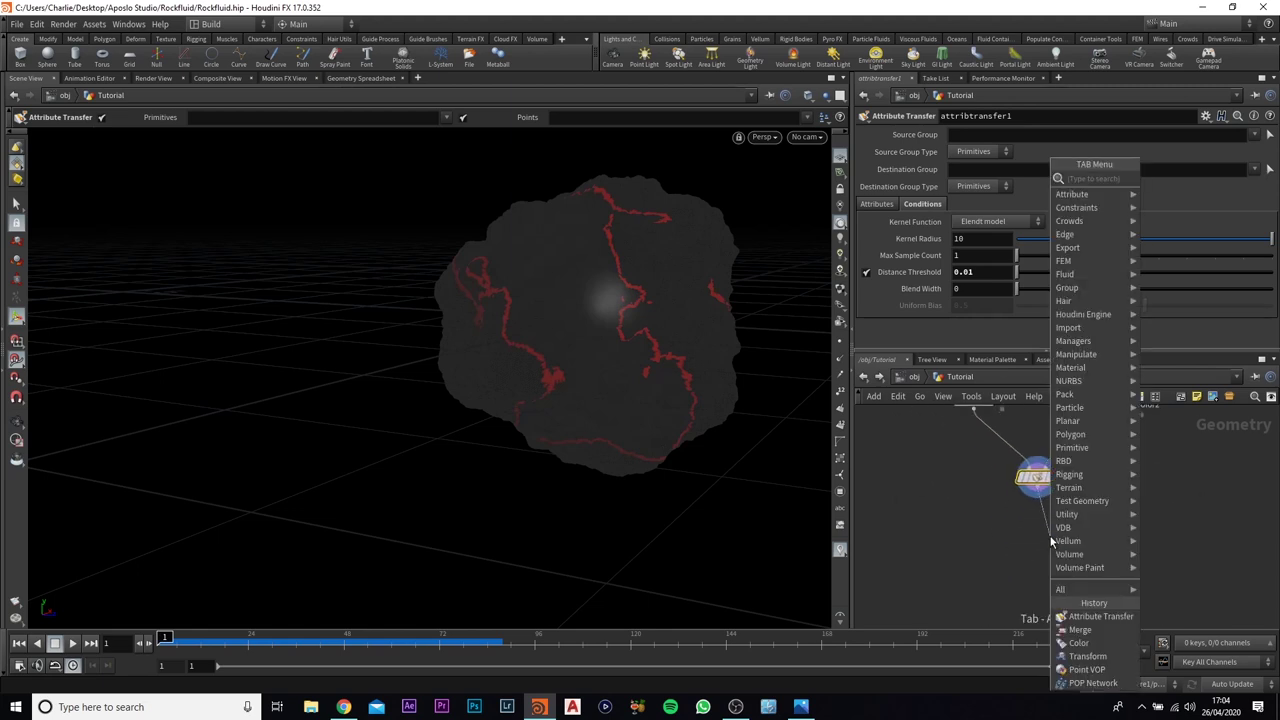
type("scatter")
key("Return")
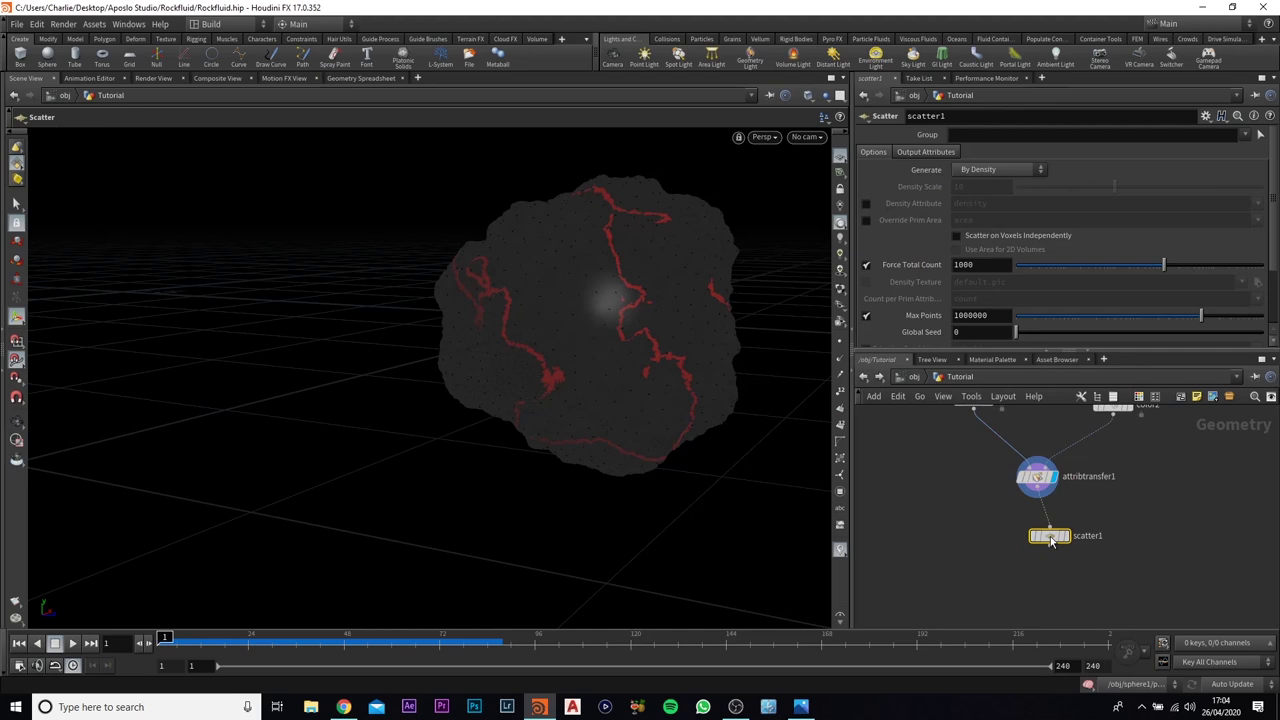
left_click(1038, 530)
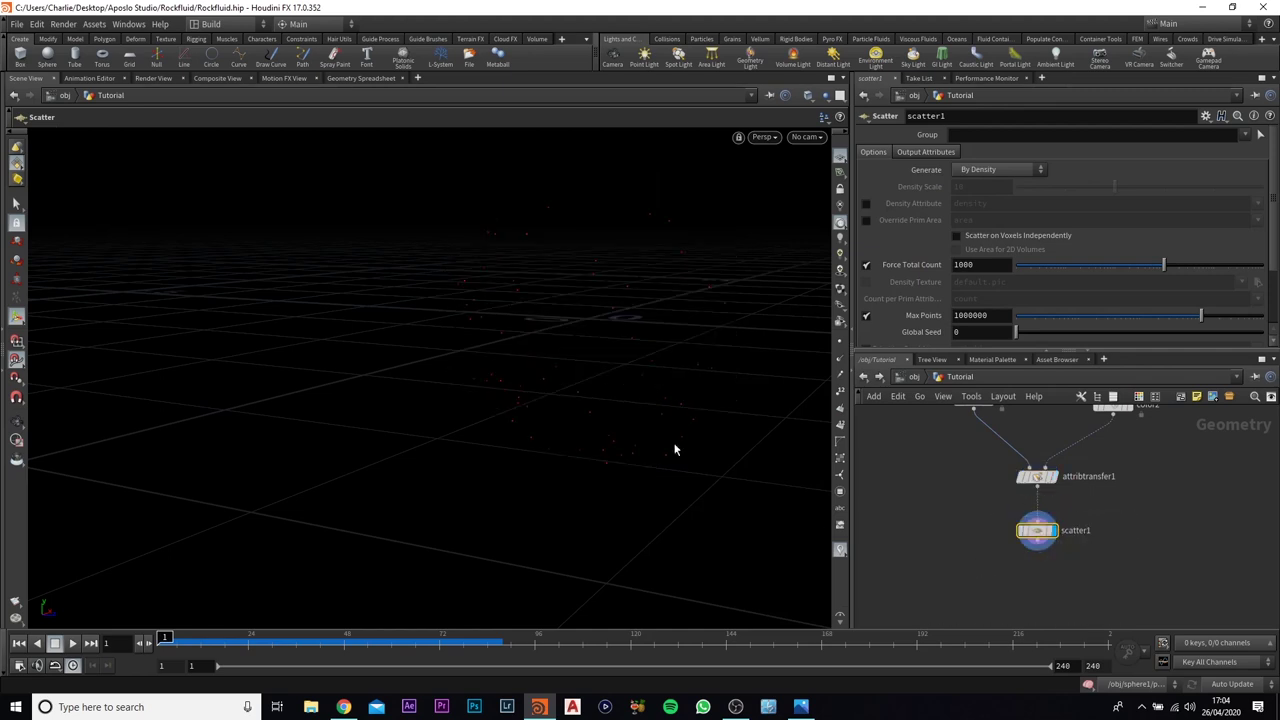
Switch the viewport background's colour scheme to Light and inspect the scattered points against it.
middle_click_drag(724, 369, 626, 397, "alt")
key("d")
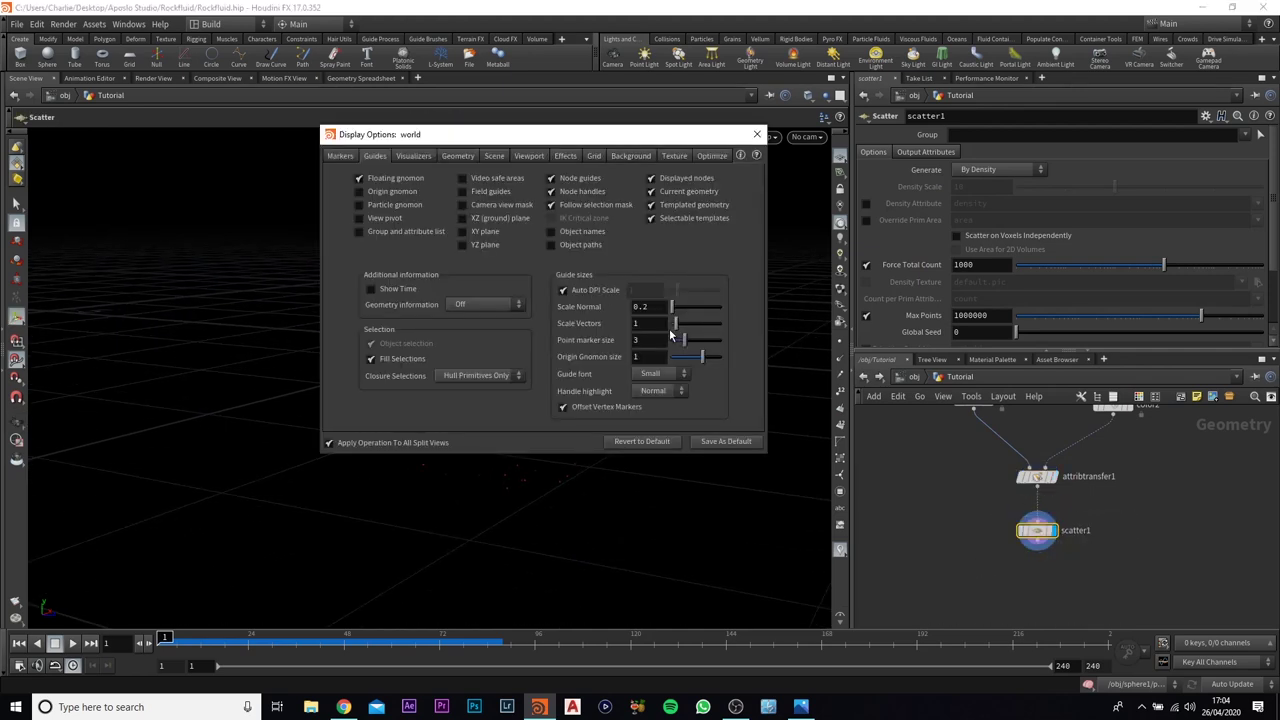
left_click(630, 155)
left_click(423, 177)
left_click(424, 192)
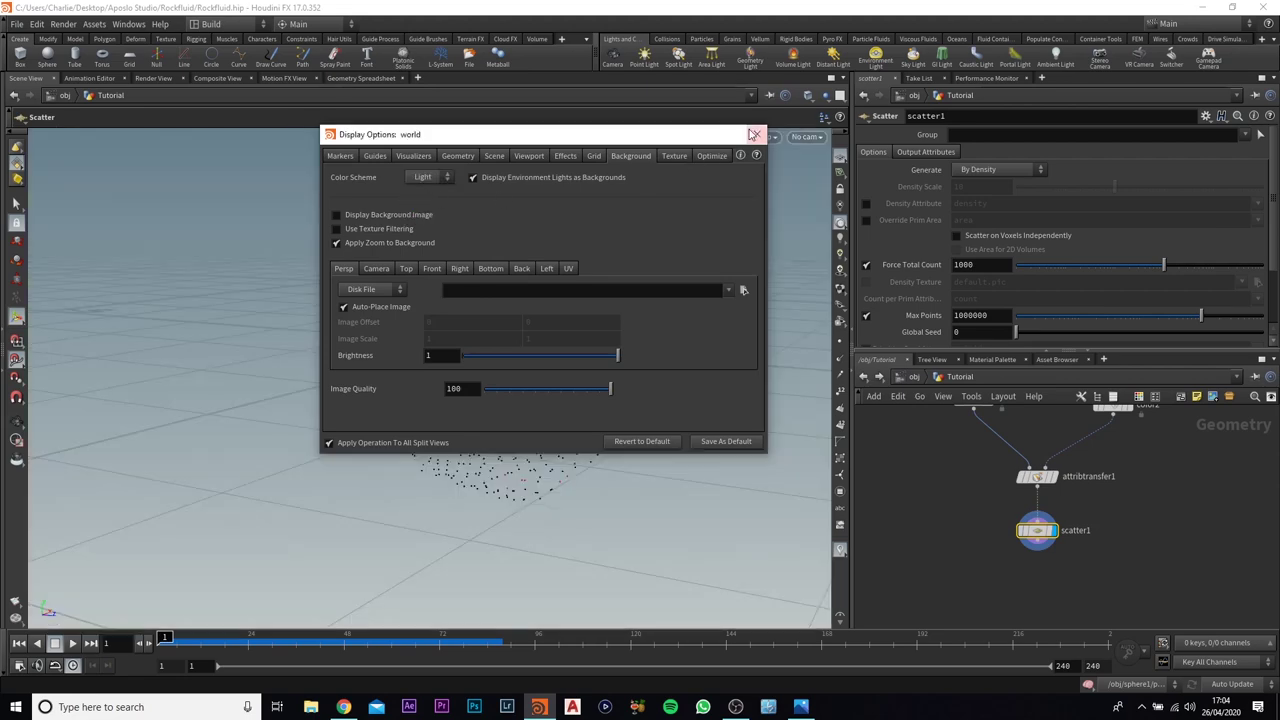
left_click(754, 134)
left_click_drag(677, 320, 627, 381)
left_click_drag(591, 342, 659, 294)
key("s")
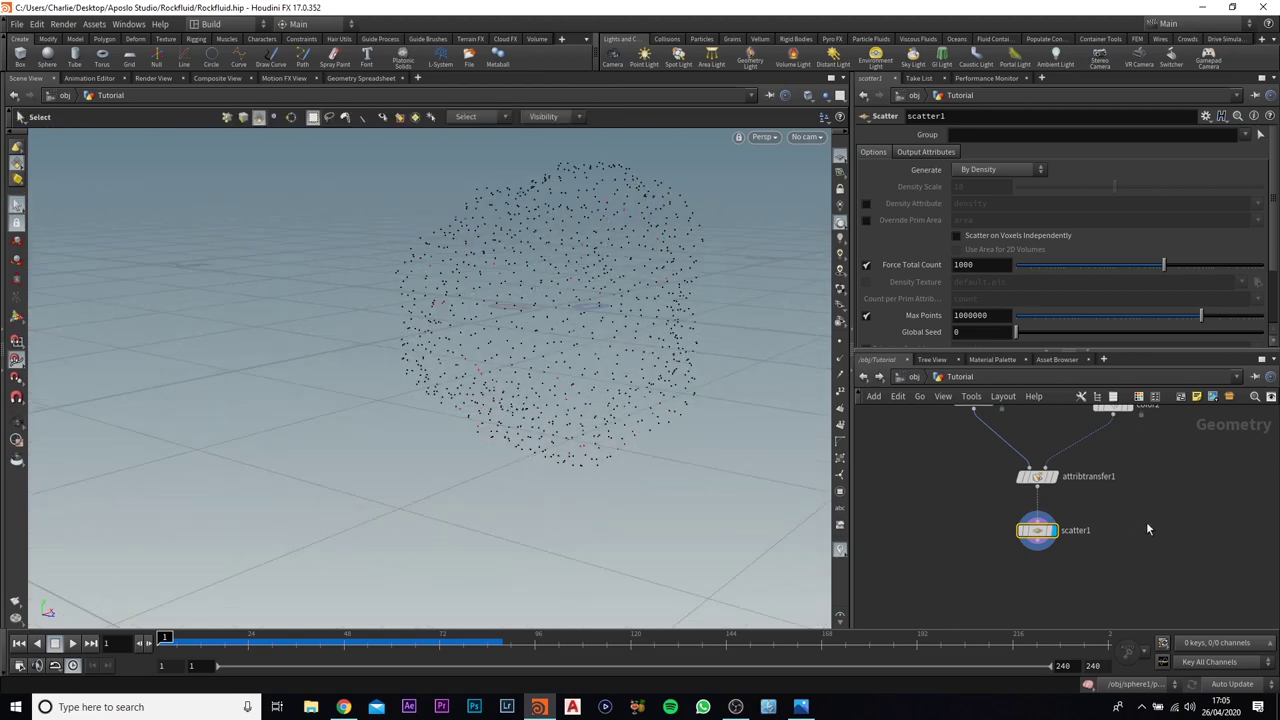
Enable the Density Attribute on scatter1 and set it to Cd so the points follow the red lines.
left_click(866, 204)
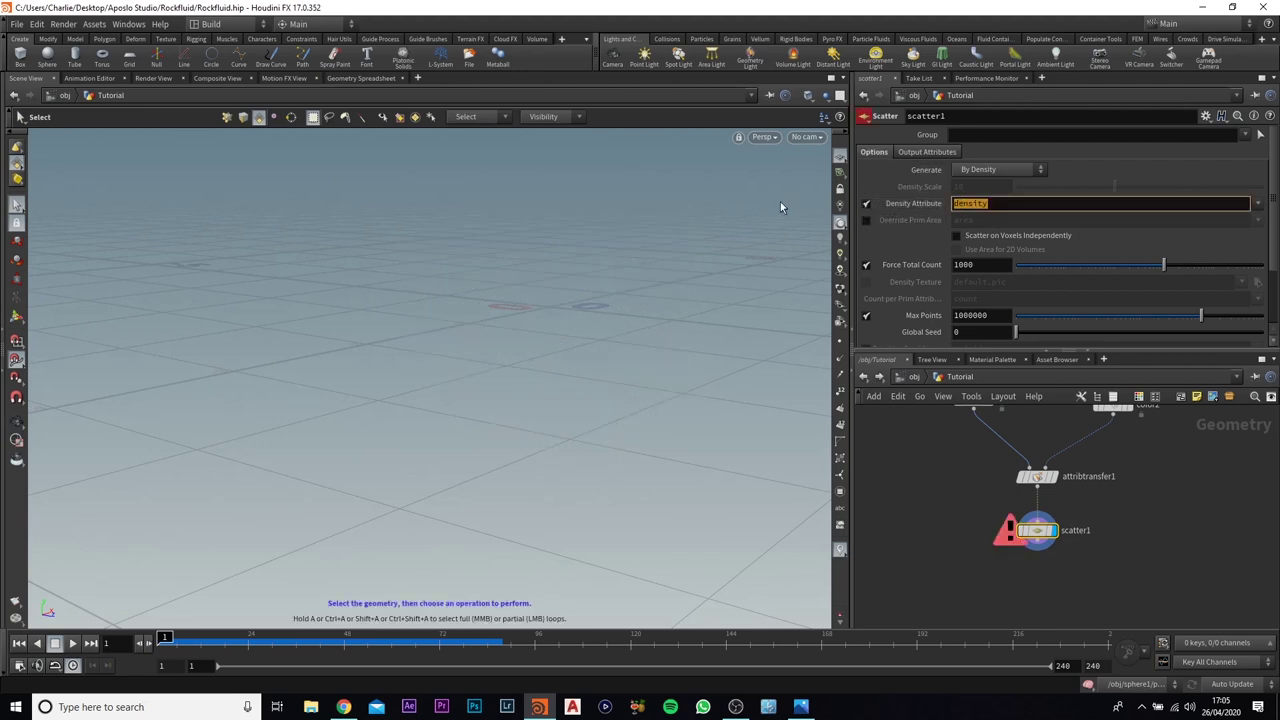
type("Cd")
key("Return")
key("Escape")
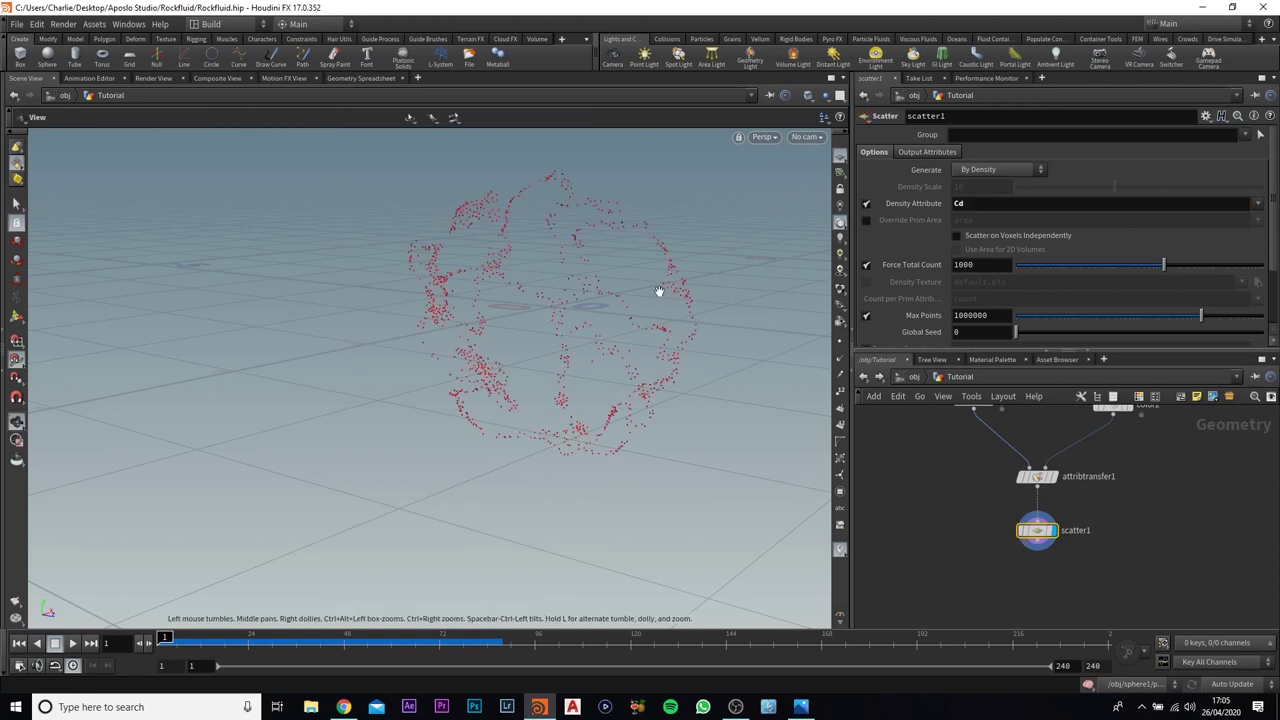
left_click_drag(657, 286, 410, 350)
key("s")
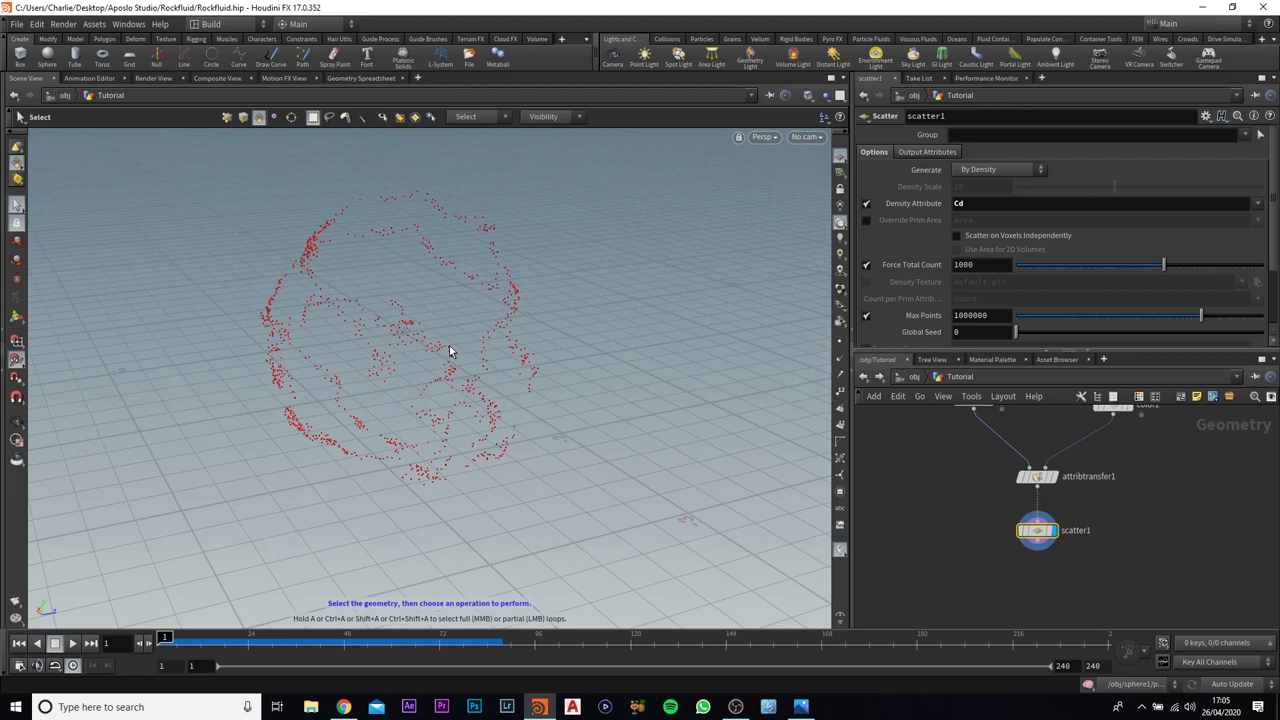
key("Escape")
left_click_drag(457, 357, 600, 337)
left_click_drag(508, 274, 545, 325, "alt")
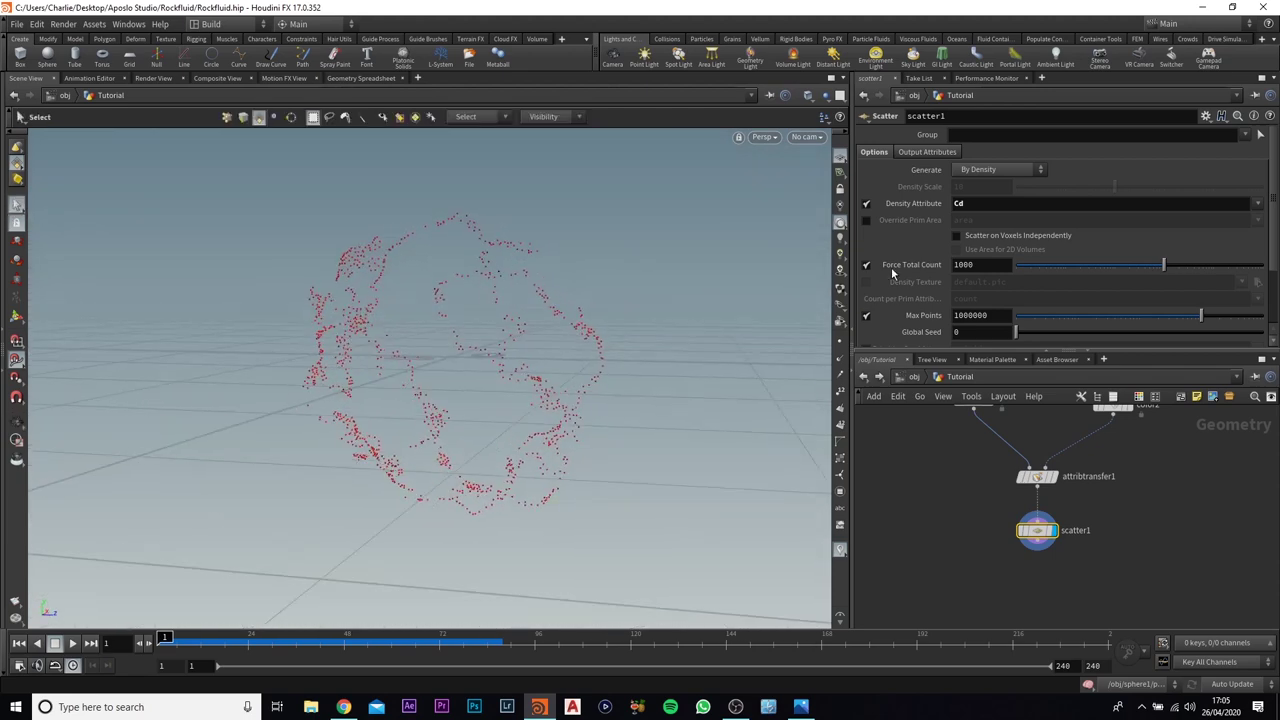
Set scatter1's Force Total Count to 25 and inspect the points from several angles.
double_click(995, 263)
type("25")
key("Return")
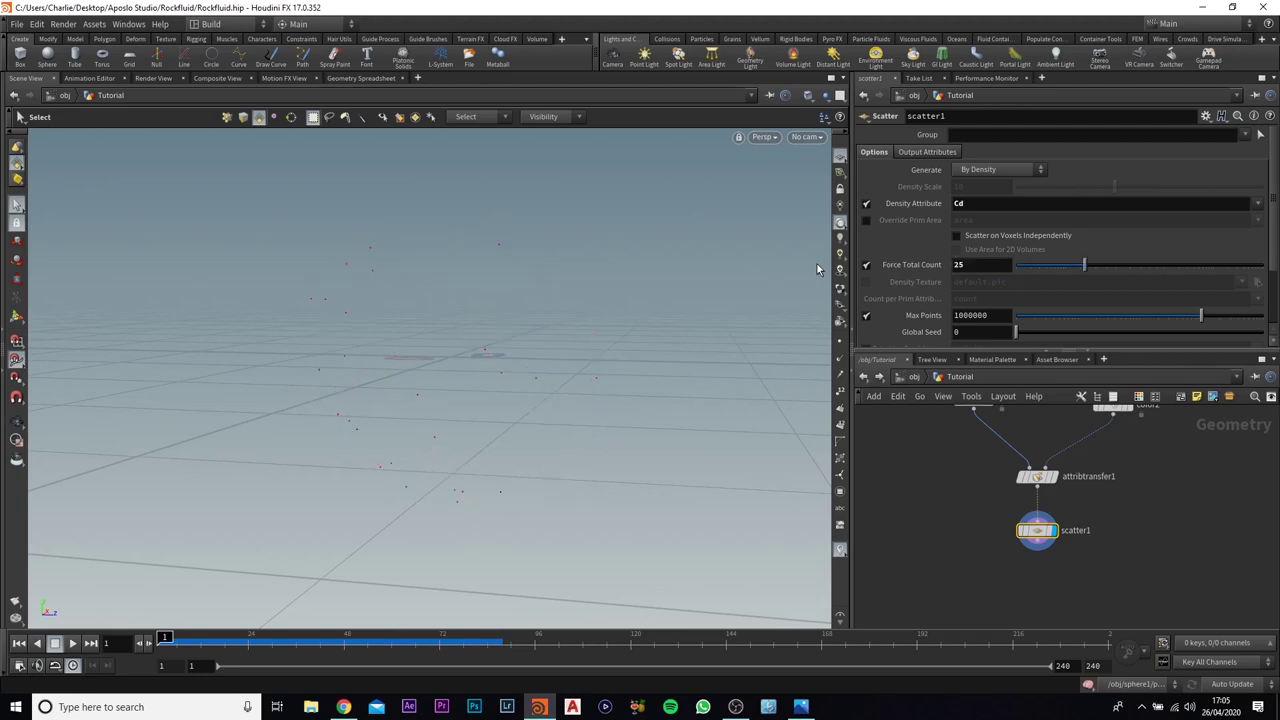
key("Escape")
left_click_drag(403, 306, 426, 233)
left_click_drag(331, 234, 320, 270)
Set scatter1's Force Total Count to 100 and check how the points are distributed.
left_click(1001, 264)
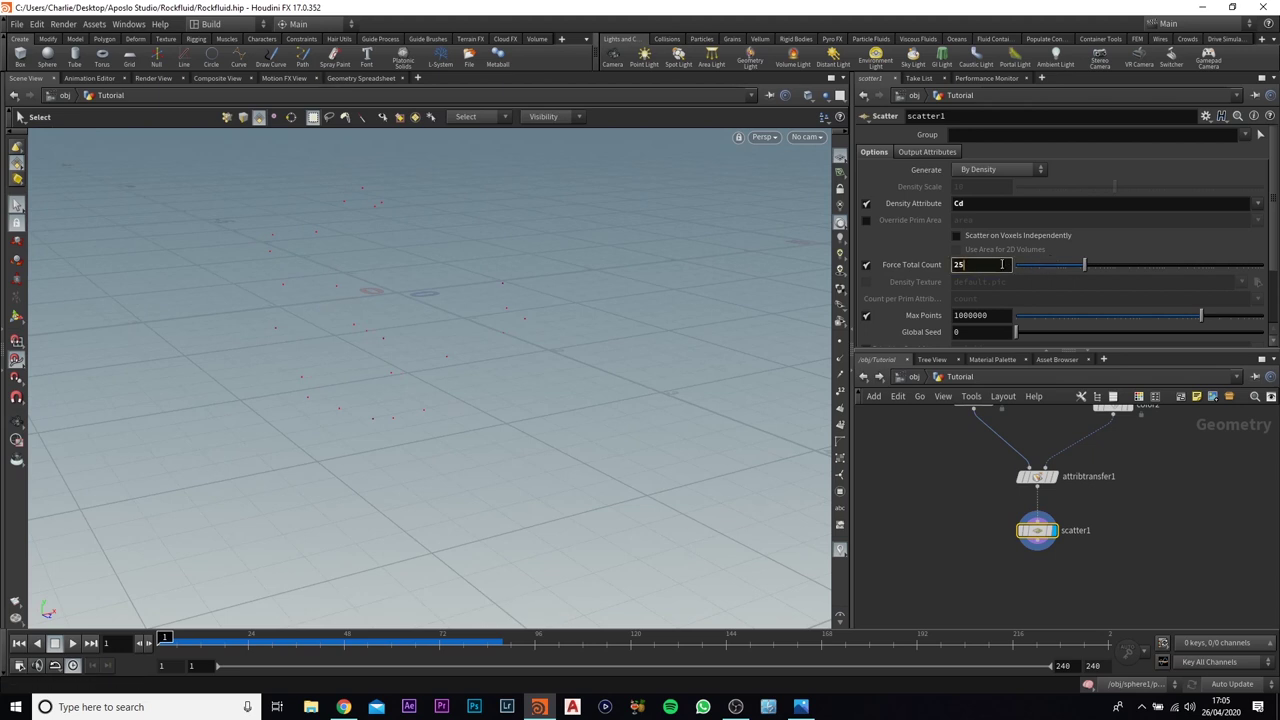
type("100")
key("Return")
left_click_drag(497, 303, 695, 248)
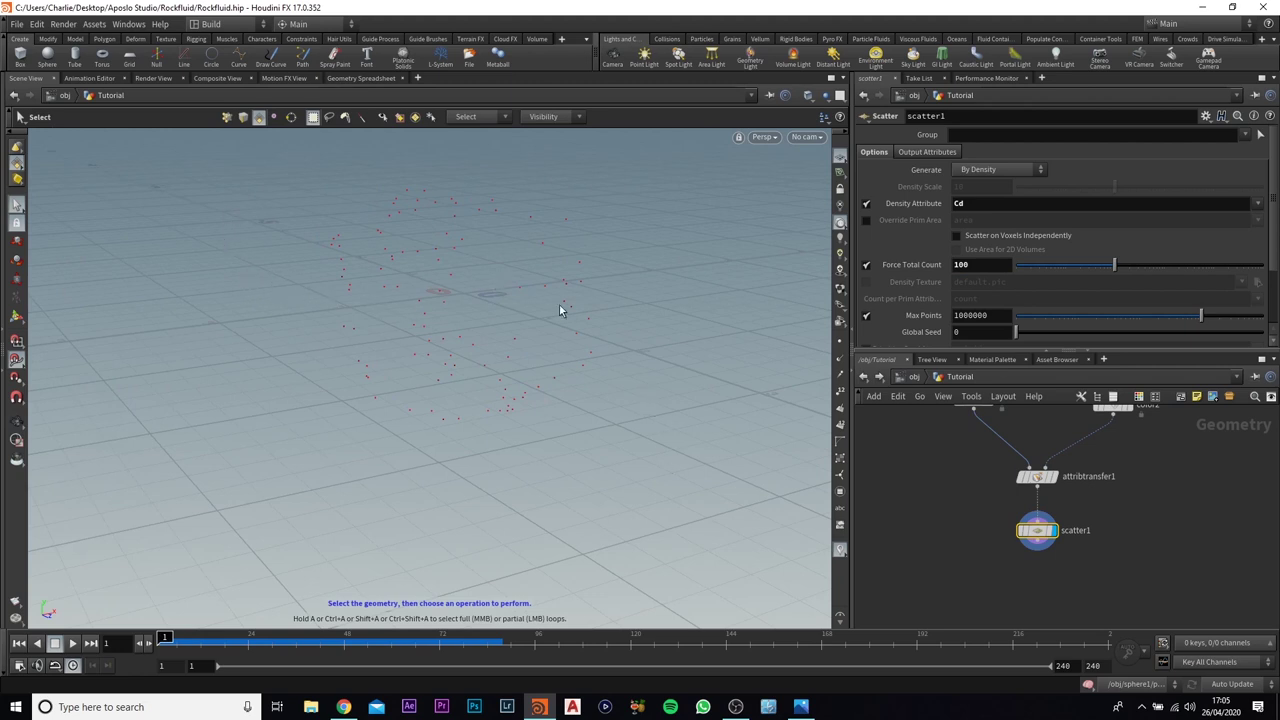
Rotate the second branch's rock with transform2 to about 6.8, 25.9 and -74.7 degrees.
scroll(1166, 529, "down", 4)
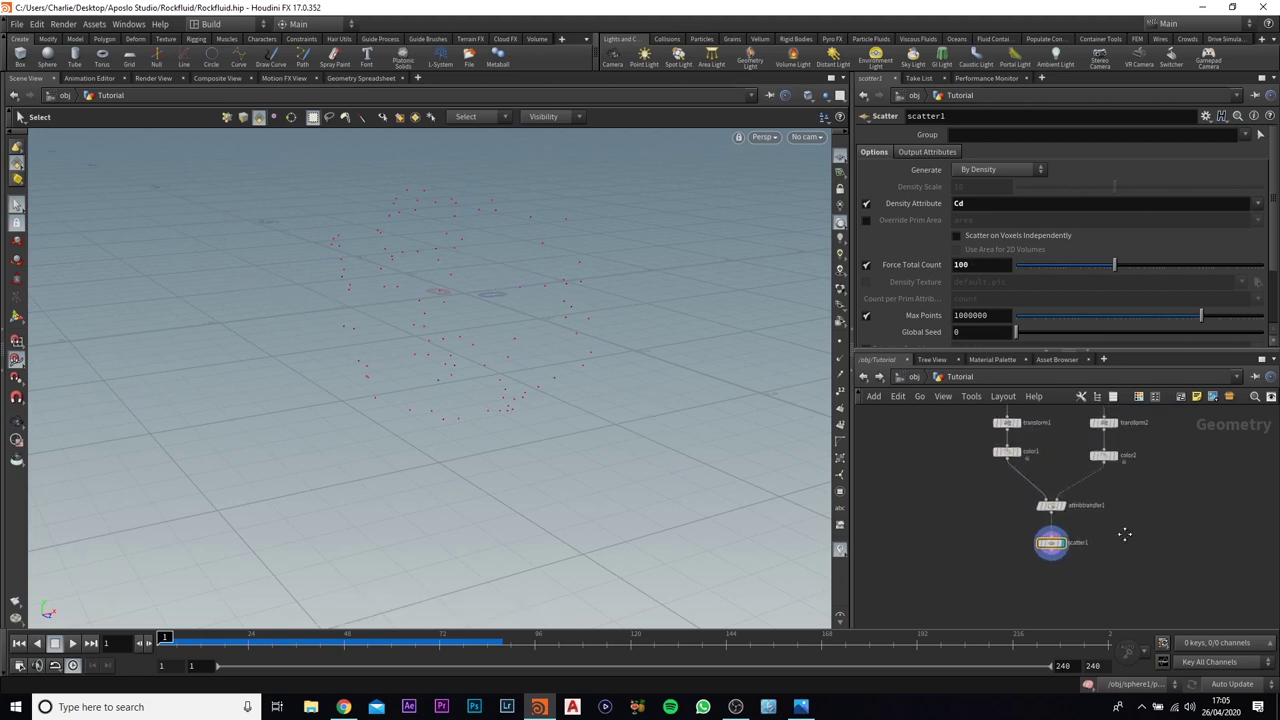
middle_click_drag(1125, 534, 1103, 598)
left_click(1081, 486)
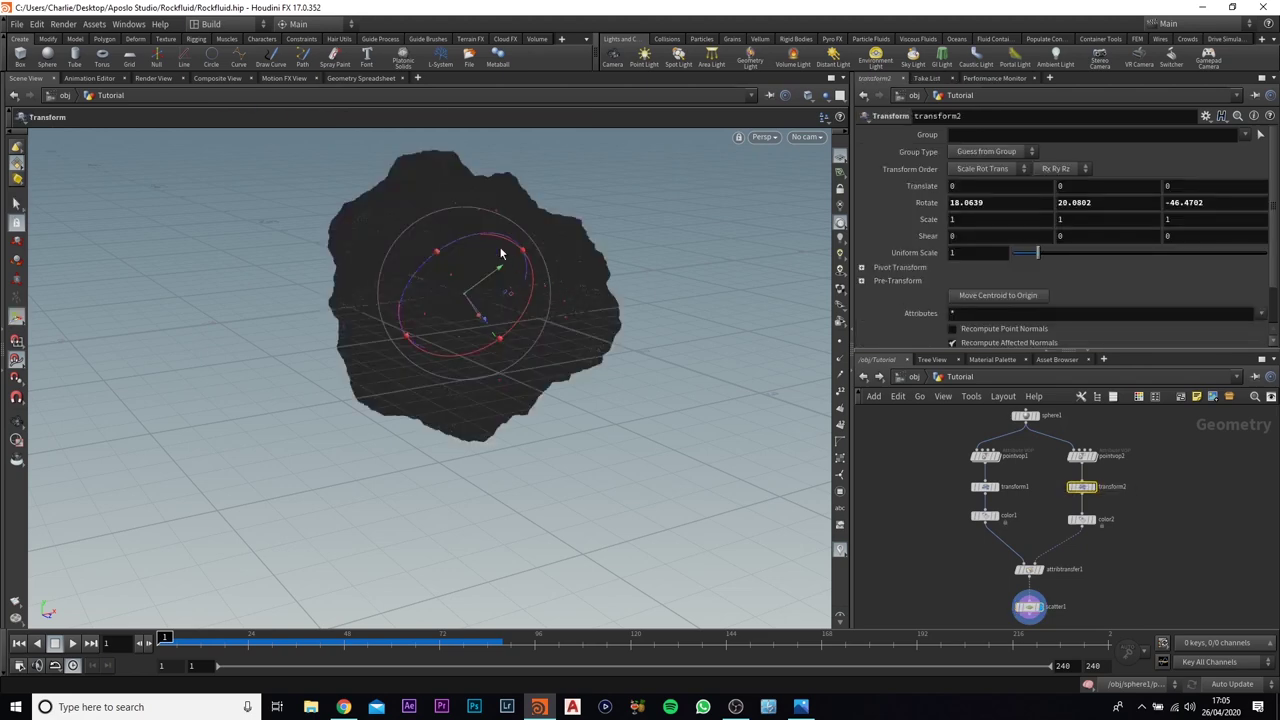
left_click_drag(473, 245, 510, 236)
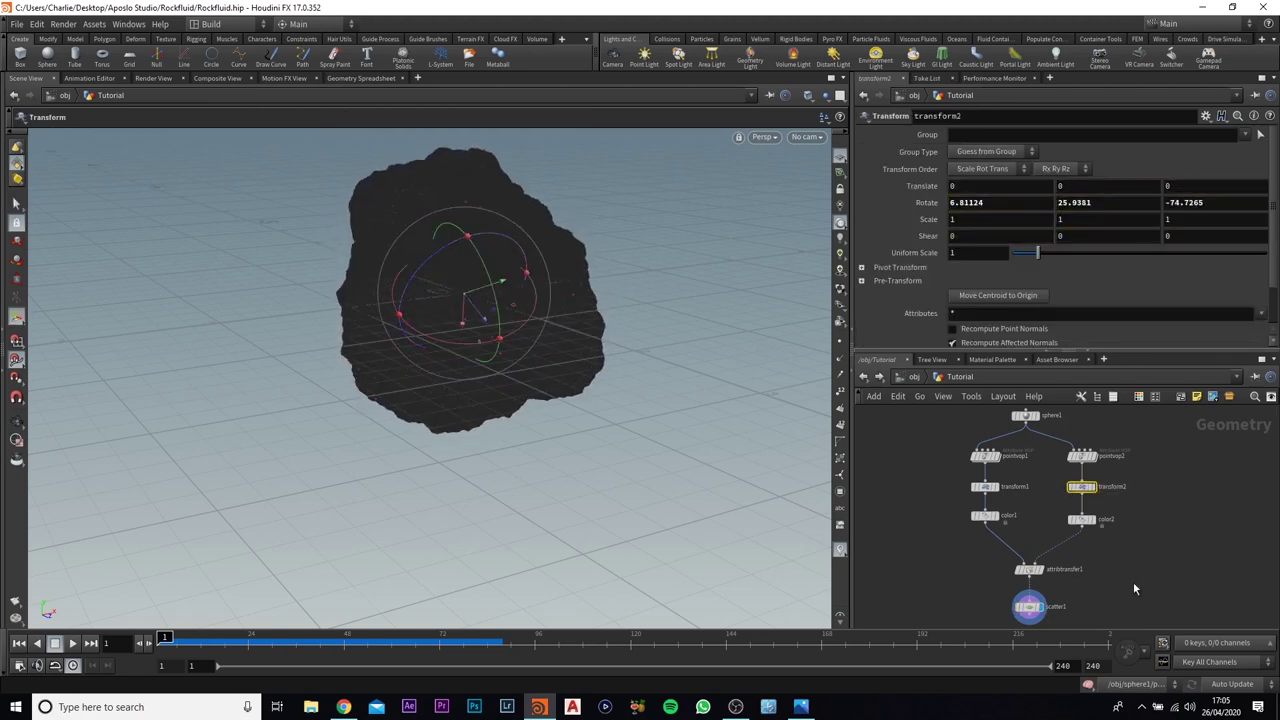
Select scatter1 to check its points, and undo the latest selection changes to return to transform2.
left_click(1029, 606)
left_click_drag(460, 269, 600, 175)
key("ctrl+z")
key("ctrl+z")
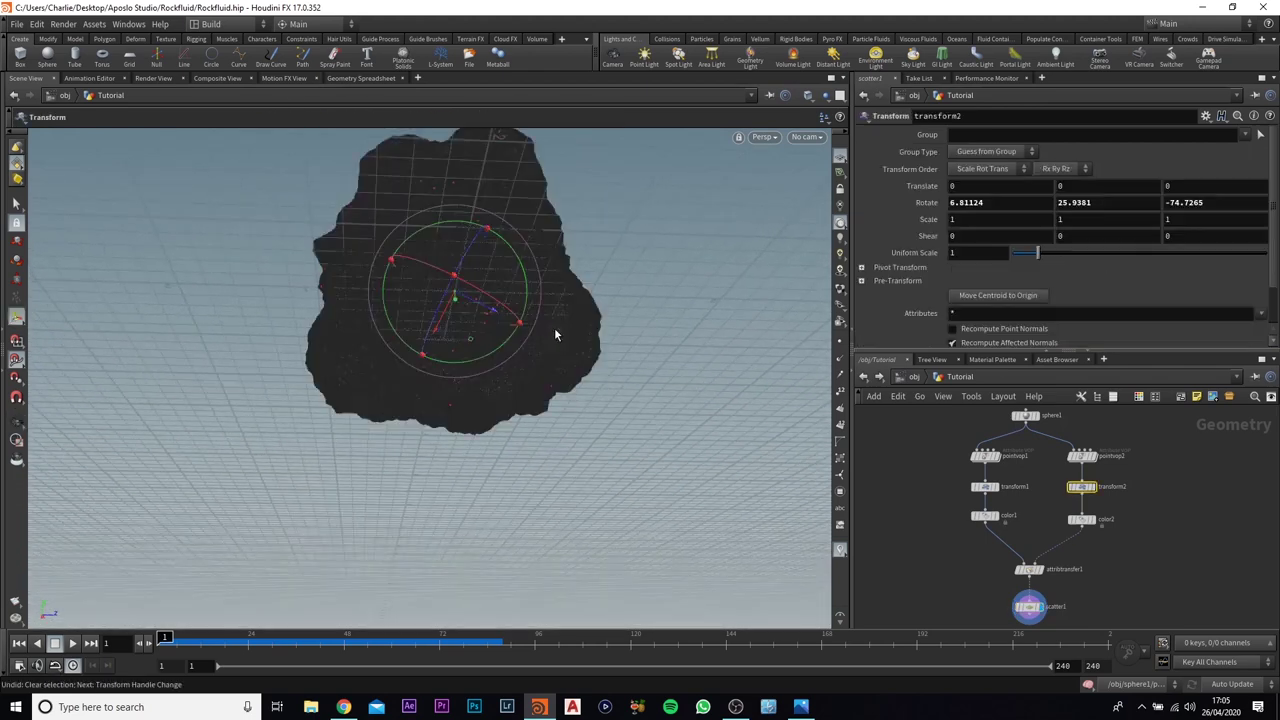